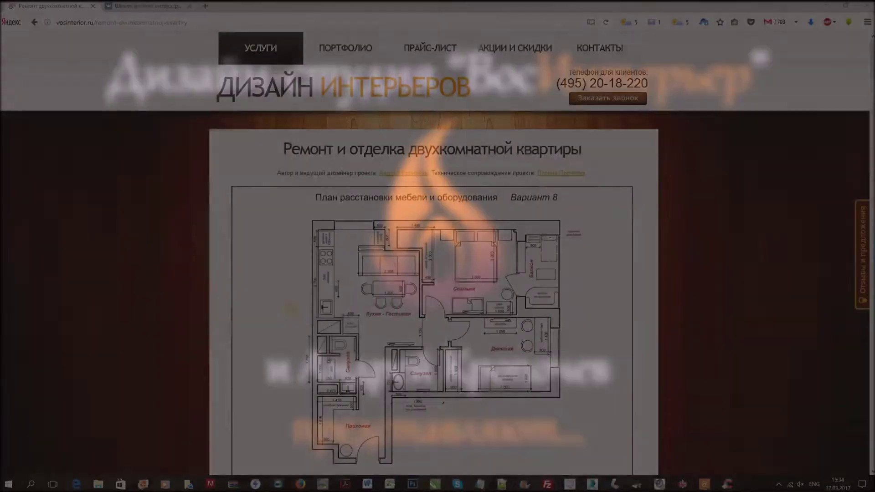
# Step: Zoom the Perspective viewport in and out around the furnished Kvartira.max apartment
pyautogui.scroll(-7, 455, 308)
pyautogui.scroll(-4, 629, 362)
pyautogui.scroll(-4, 630, 361)
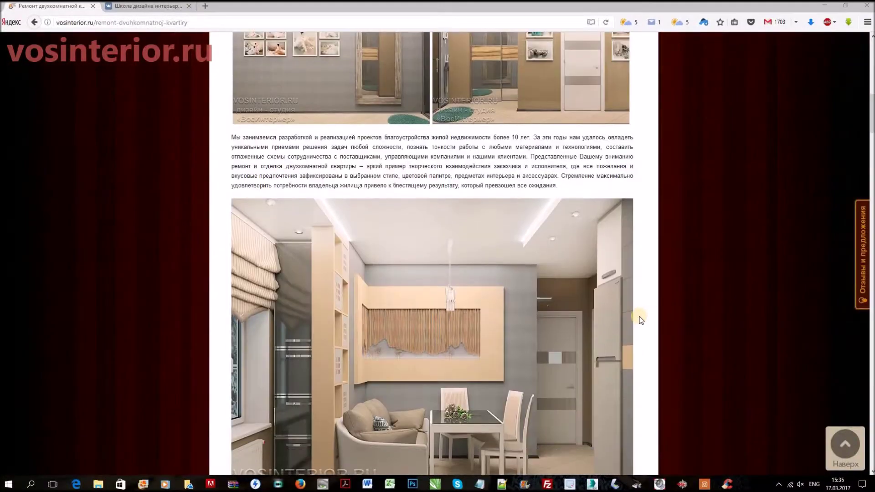
pyautogui.scroll(-4, 630, 346)
pyautogui.scroll(-3, 632, 333)
pyautogui.scroll(-5, 634, 316)
pyautogui.scroll(-4, 633, 315)
pyautogui.scroll(-4, 627, 317)
pyautogui.scroll(-3, 622, 318)
pyautogui.scroll(-4, 639, 312)
pyautogui.scroll(-3, 653, 305)
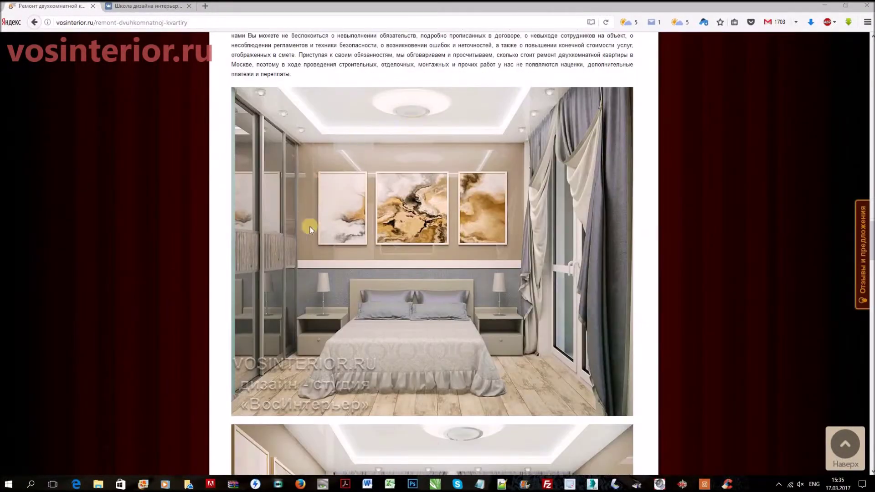
pyautogui.scroll(-2, 484, 357)
pyautogui.scroll(-4, 485, 356)
pyautogui.scroll(-3, 525, 349)
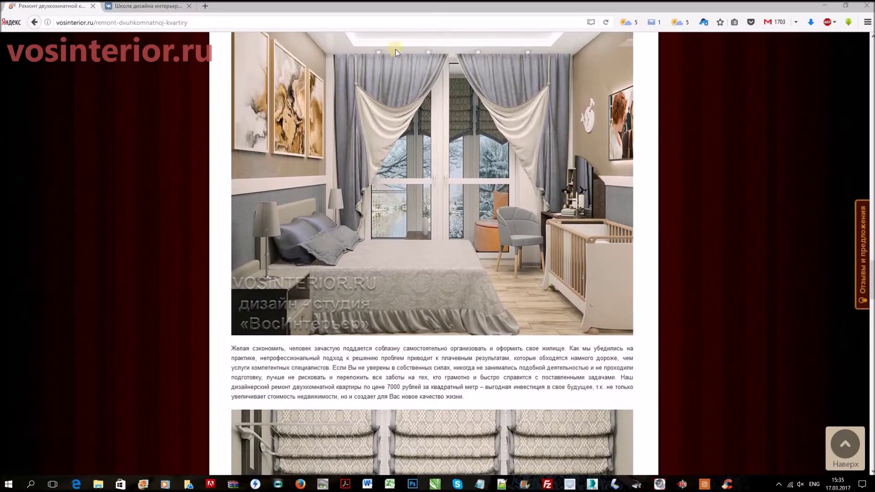
pyautogui.scroll(5, 648, 222)
pyautogui.scroll(5, 617, 211)
pyautogui.scroll(5, 591, 237)
pyautogui.scroll(5, 588, 225)
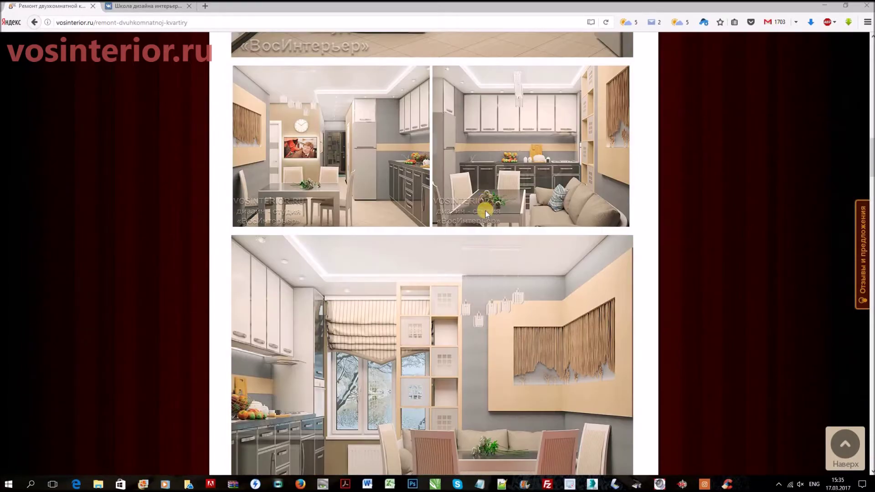
pyautogui.scroll(-5, 492, 250)
pyautogui.scroll(-5, 502, 290)
pyautogui.scroll(-3, 501, 292)
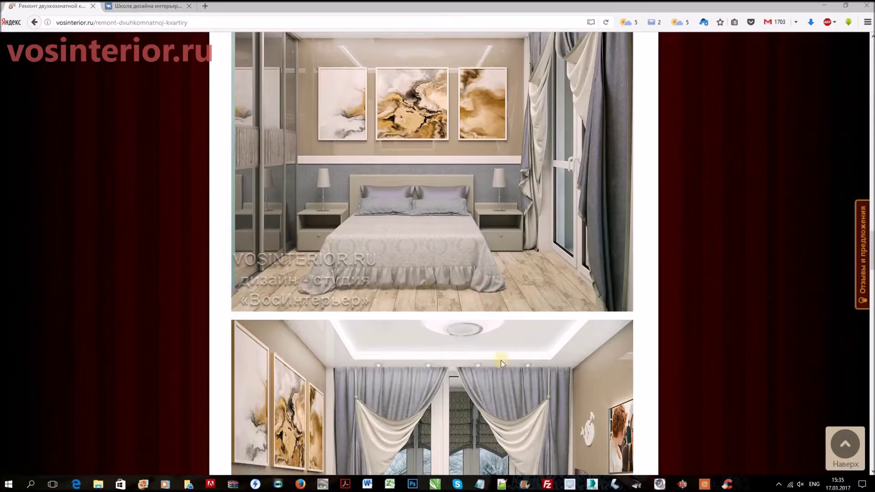
pyautogui.scroll(-3, 502, 360)
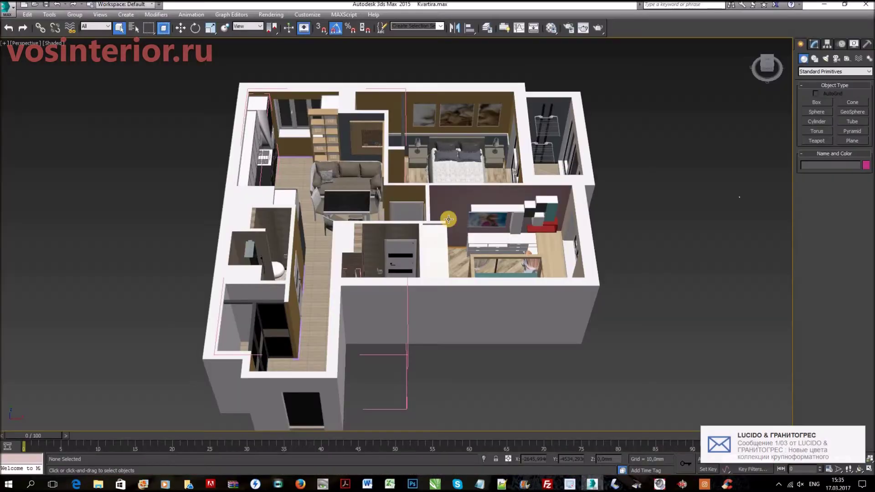
# Step: Orbit the apartment model to a top-down angle, then a lower, closer one
pyautogui.moveTo(514, 214)
pyautogui.keyDown('alt'); pyautogui.mouseDown(button='middle')
pyautogui.moveTo(382, 139)
pyautogui.moveTo(437, 240)
pyautogui.moveTo(473, 268)
pyautogui.mouseUp(button='middle'); pyautogui.keyUp('alt')
pyautogui.scroll(3, 472, 267)
pyautogui.moveTo(465, 196)
pyautogui.keyDown('alt'); pyautogui.mouseDown(button='middle')
pyautogui.moveTo(516, 192)
pyautogui.moveTo(660, 211)
pyautogui.moveTo(516, 303)
pyautogui.moveTo(424, 271)
pyautogui.moveTo(568, 252)
pyautogui.moveTo(525, 226)
pyautogui.moveTo(514, 242)
pyautogui.moveTo(504, 232)
pyautogui.moveTo(514, 215)
pyautogui.moveTo(468, 257)
pyautogui.moveTo(557, 250)
pyautogui.moveTo(327, 251)
pyautogui.moveTo(254, 357)
pyautogui.moveTo(518, 164)
pyautogui.mouseUp(button='middle'); pyautogui.keyUp('alt')
pyautogui.scroll(3, 523, 225)
pyautogui.scroll(-5, 504, 231)
pyautogui.scroll(3, 468, 255)
pyautogui.scroll(3, 401, 205)
# Step: Look at the dining table and door, then show the browser's VK group page
pyautogui.moveTo(400, 206)
pyautogui.mouseDown(button='middle')
pyautogui.moveTo(400, 222)
pyautogui.moveTo(380, 210)
pyautogui.mouseUp(button='middle')
pyautogui.scroll(-5, 423, 244)
pyautogui.scroll(-10, 422, 248)
pyautogui.scroll(5, 379, 209)
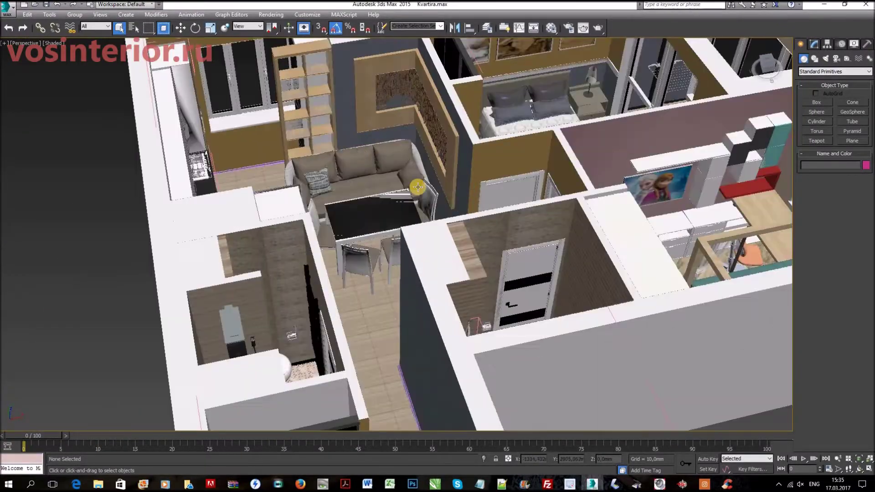
pyautogui.scroll(-3, 506, 116)
pyautogui.moveTo(506, 117)
pyautogui.keyDown('alt'); pyautogui.mouseDown(button='middle')
pyautogui.moveTo(507, 203)
pyautogui.moveTo(645, 174)
pyautogui.moveTo(760, 170)
pyautogui.moveTo(447, 244)
pyautogui.moveTo(542, 244)
pyautogui.moveTo(321, 437)
pyautogui.mouseUp(button='middle'); pyautogui.keyUp('alt')
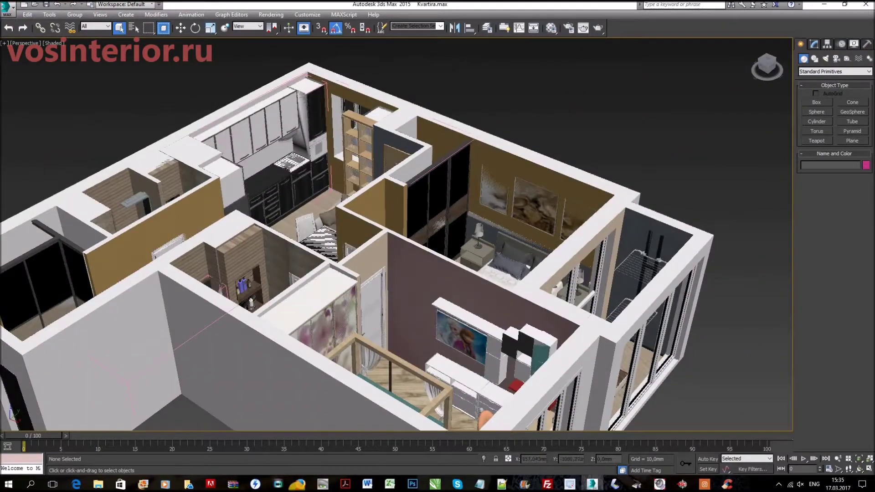
pyautogui.click(300, 484)
pyautogui.hotkey('ctrl', 'Tab')
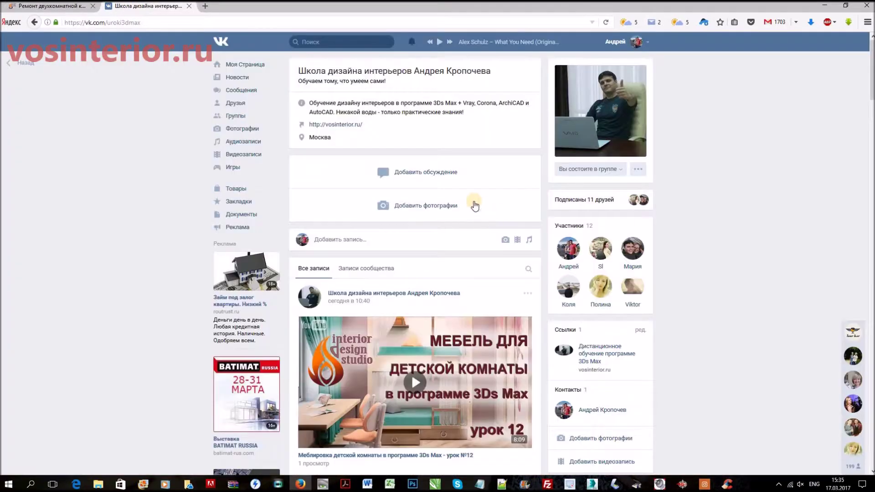
# Step: Scroll through the VK group's 3ds Max lesson posts, then bring the Kvartira.max scene back
pyautogui.scroll(-2, 464, 223)
pyautogui.scroll(-3, 463, 237)
pyautogui.scroll(-5, 462, 259)
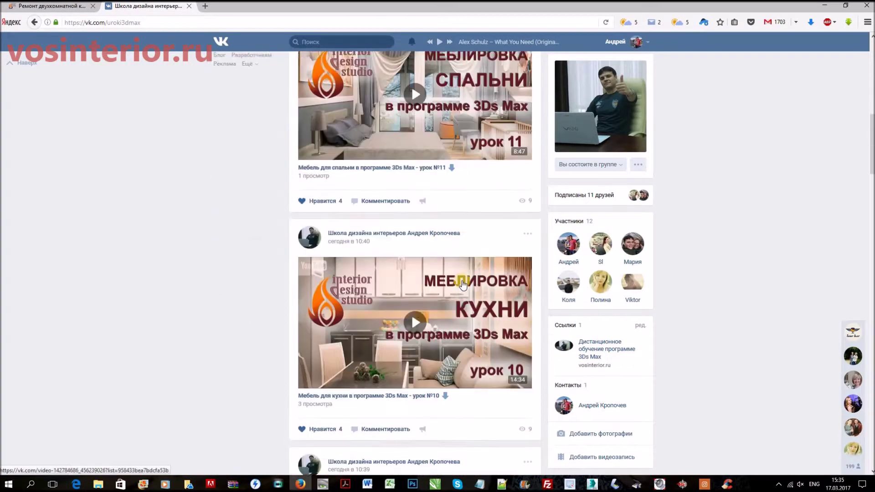
pyautogui.scroll(-7, 462, 284)
pyautogui.scroll(-5, 461, 287)
pyautogui.scroll(-9, 462, 301)
pyautogui.scroll(-12, 463, 313)
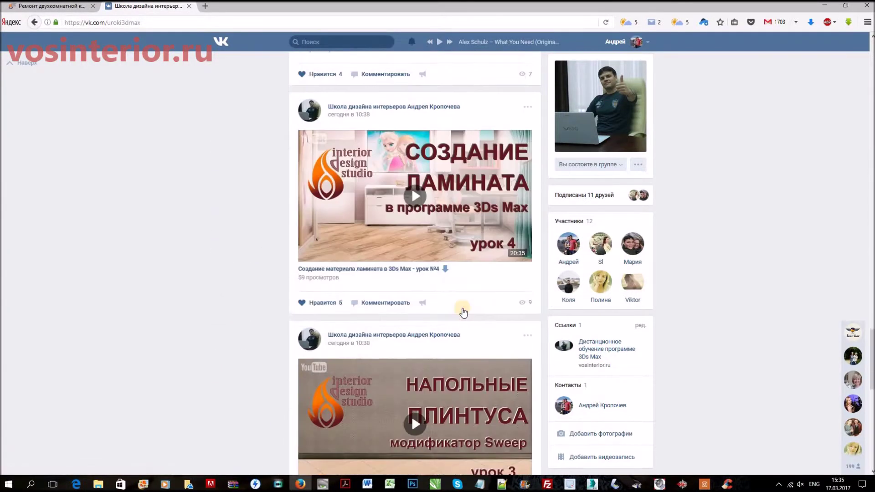
pyautogui.scroll(8, 463, 313)
pyautogui.scroll(15, 463, 312)
pyautogui.scroll(10, 464, 305)
pyautogui.scroll(6, 465, 292)
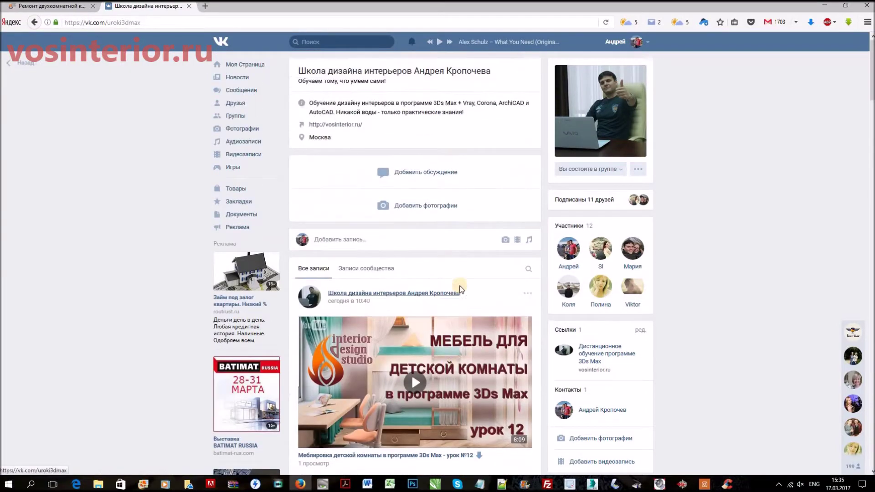
pyautogui.click(60, 7)
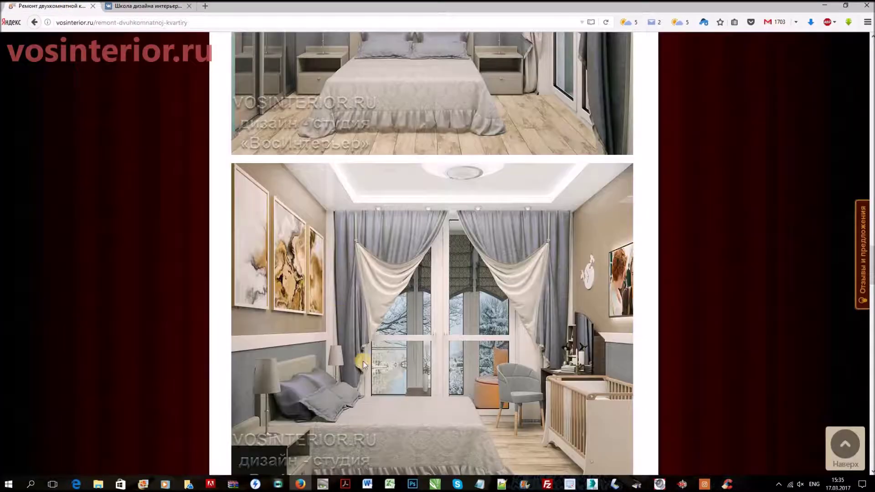
pyautogui.click(592, 485)
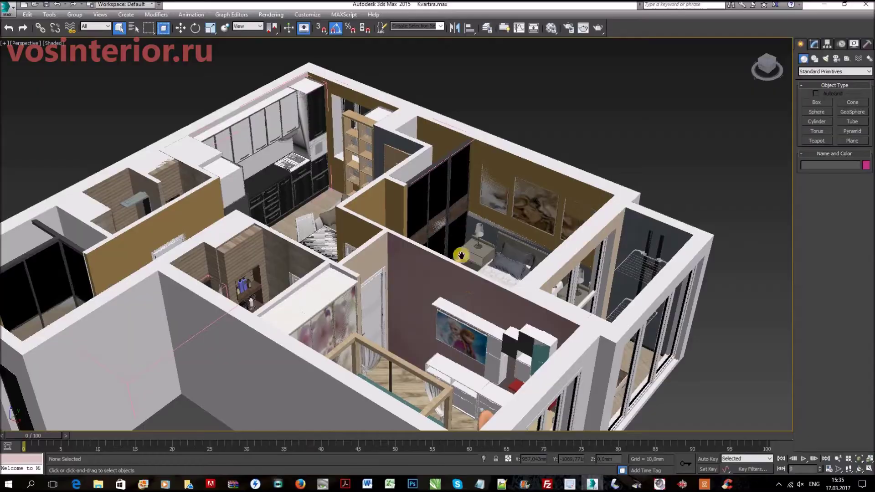
pyautogui.moveTo(498, 201)
pyautogui.keyDown('alt'); pyautogui.mouseDown(button='middle')
pyautogui.moveTo(514, 234)
pyautogui.moveTo(536, 240)
pyautogui.moveTo(553, 225)
pyautogui.mouseUp(button='middle'); pyautogui.keyUp('alt')
pyautogui.scroll(-5, 565, 228)
pyautogui.scroll(5, 504, 210)
pyautogui.keyDown('alt'); pyautogui.moveTo(504, 210); pyautogui.dragTo(525, 206, button='middle'); pyautogui.keyUp('alt')
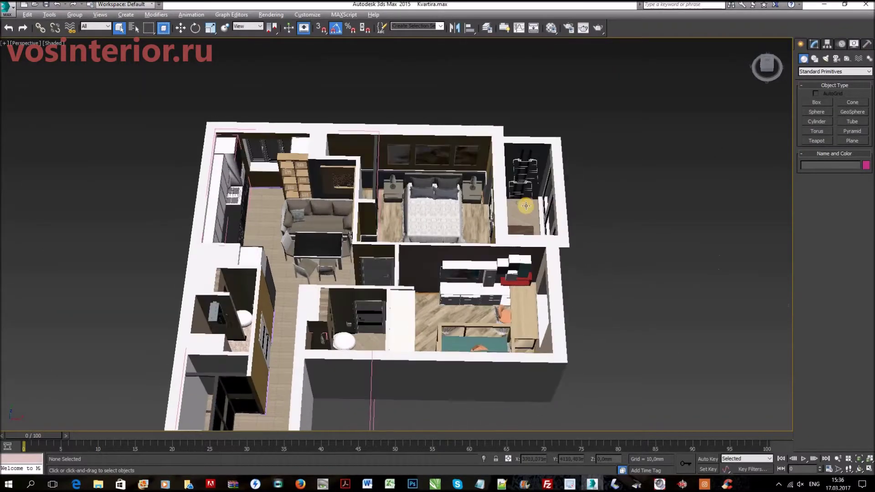
pyautogui.scroll(3, 526, 206)
pyautogui.scroll(3, 510, 190)
pyautogui.scroll(2, 521, 191)
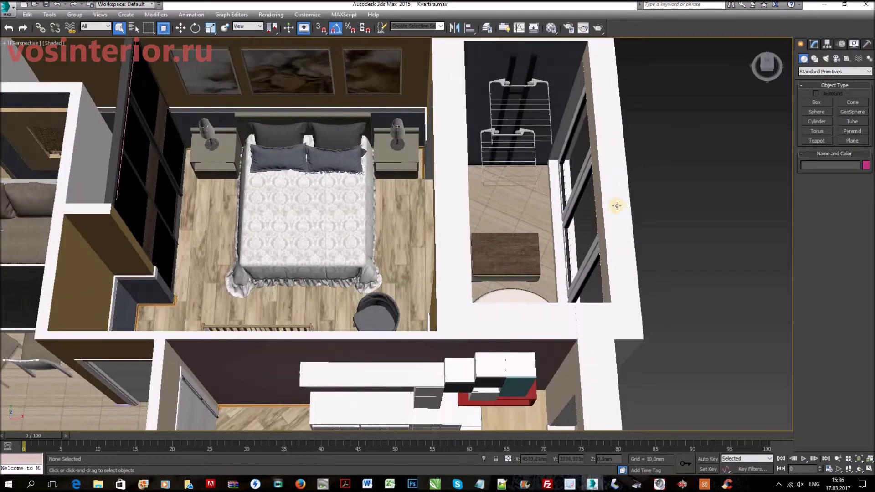
pyautogui.scroll(-3, 544, 232)
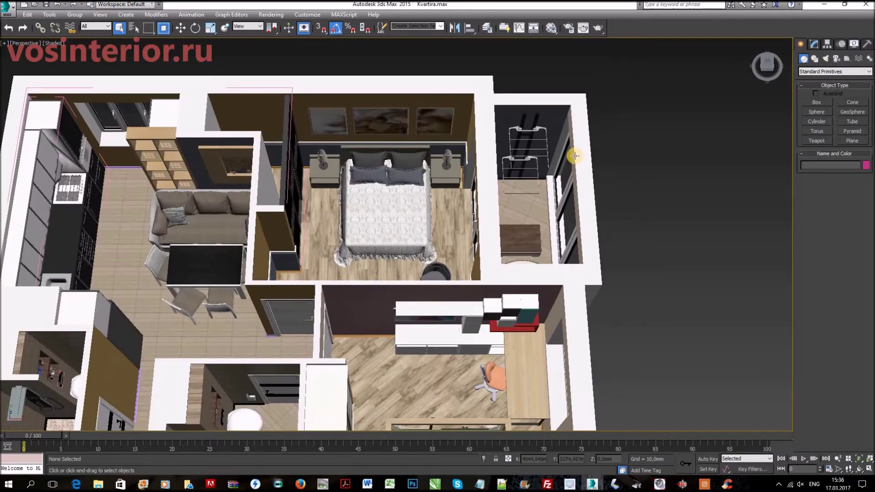
pyautogui.scroll(1, 575, 159)
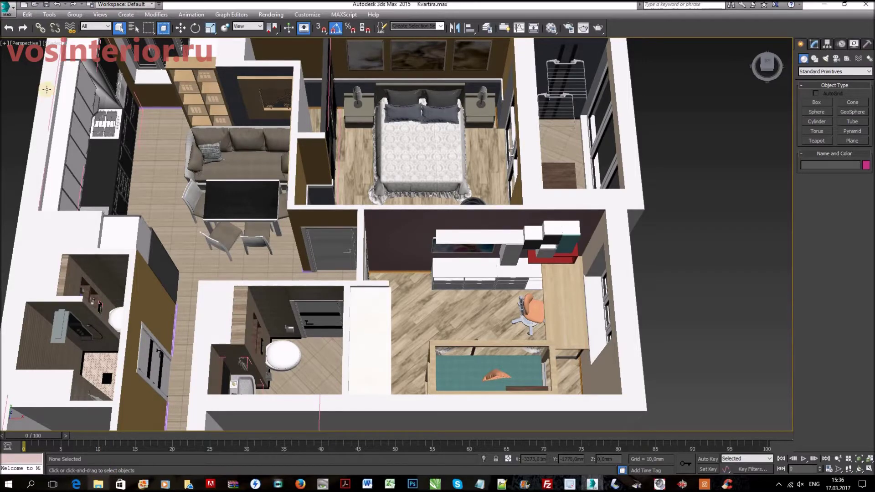
pyautogui.click(10, 9)
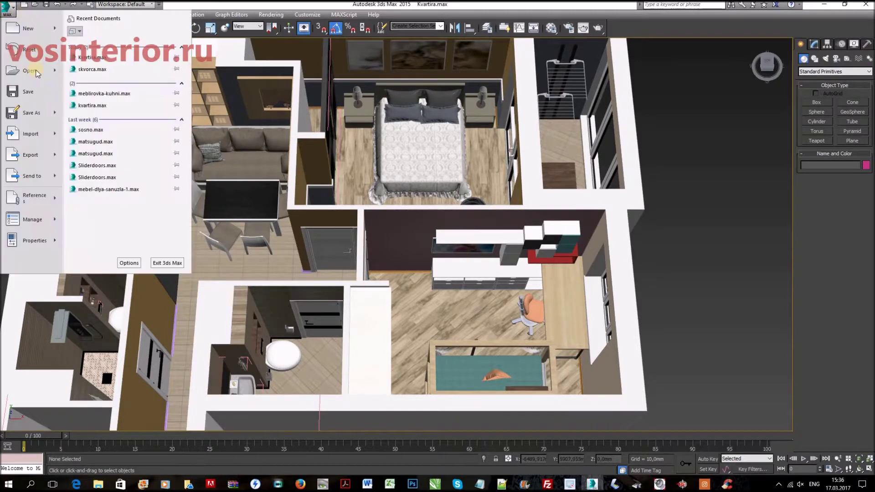
pyautogui.moveTo(32, 112)
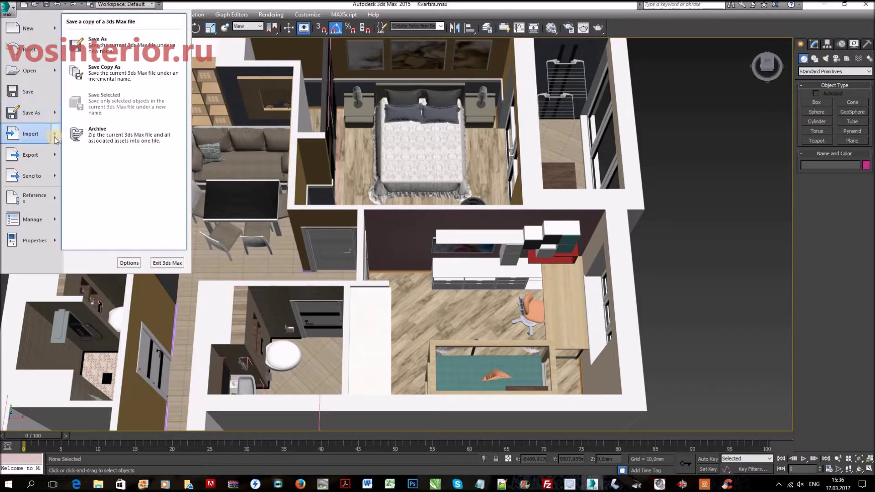
# Step: Start a merge from shtory.max in the Obuchenie/shtory folder
pyautogui.moveTo(31, 134)
pyautogui.click(104, 108)
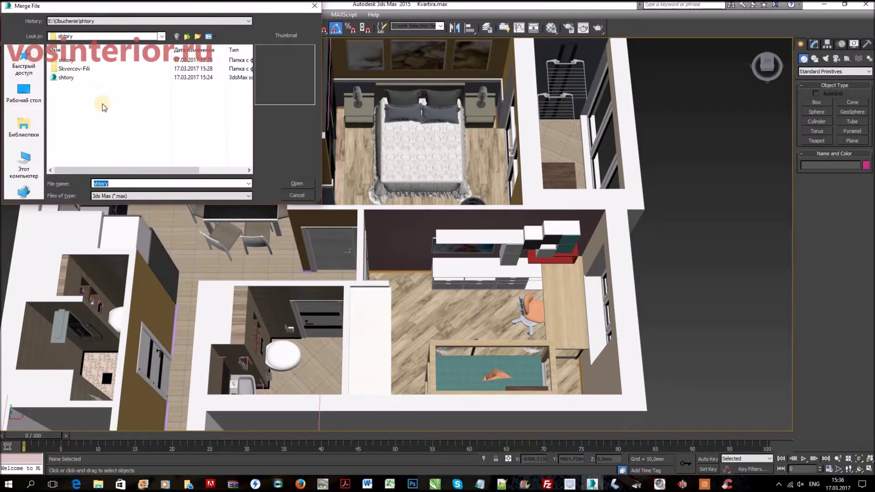
pyautogui.click(188, 38)
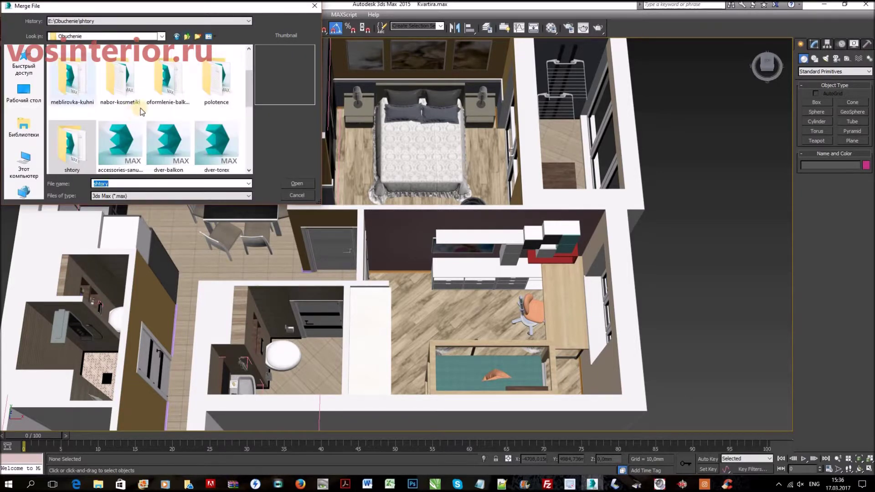
pyautogui.scroll(-3, 125, 114)
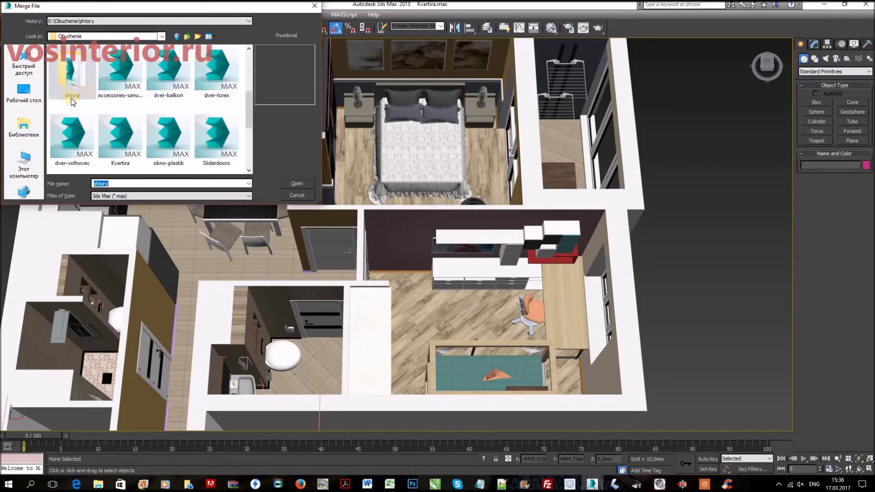
pyautogui.doubleClick(70, 84)
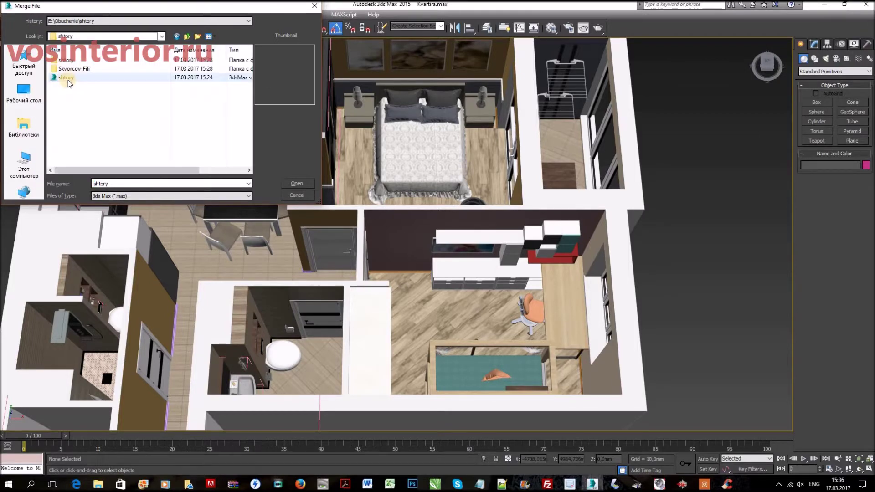
pyautogui.click(70, 78)
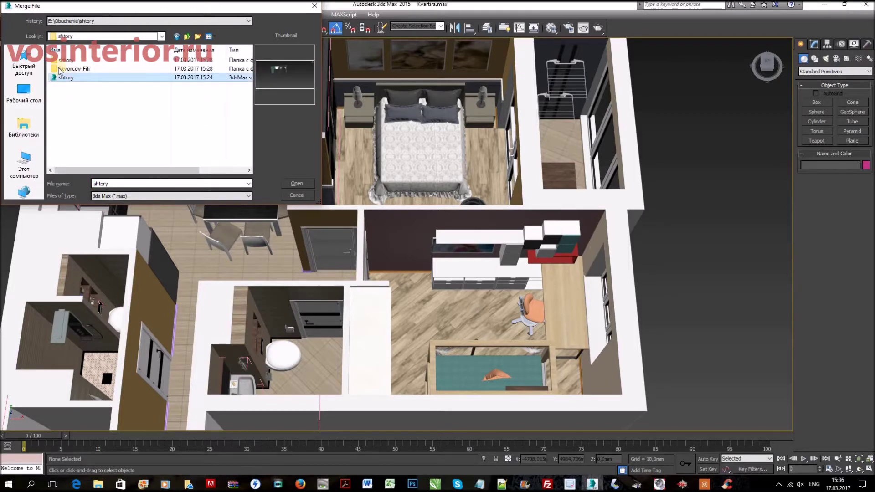
pyautogui.click(300, 183)
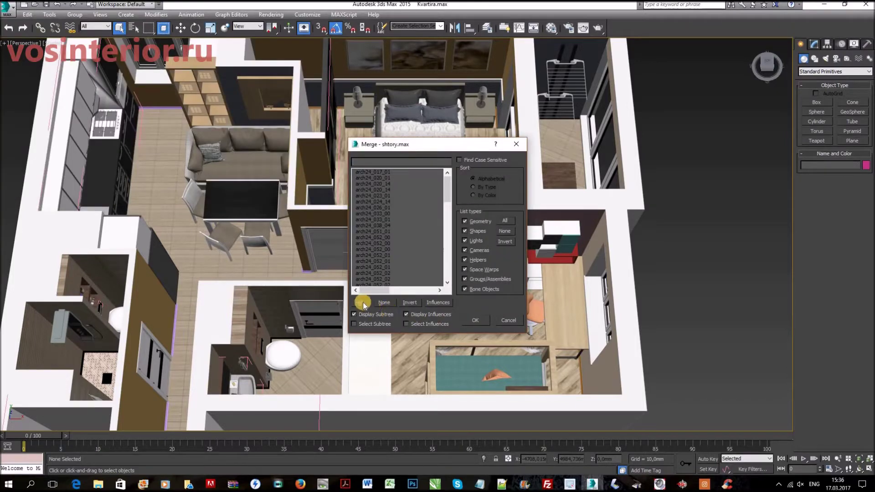
# Step: Merge all objects except lights and helpers, auto-renaming the clashing materials
pyautogui.hotkey('ctrl', 'a')
pyautogui.click(473, 244)
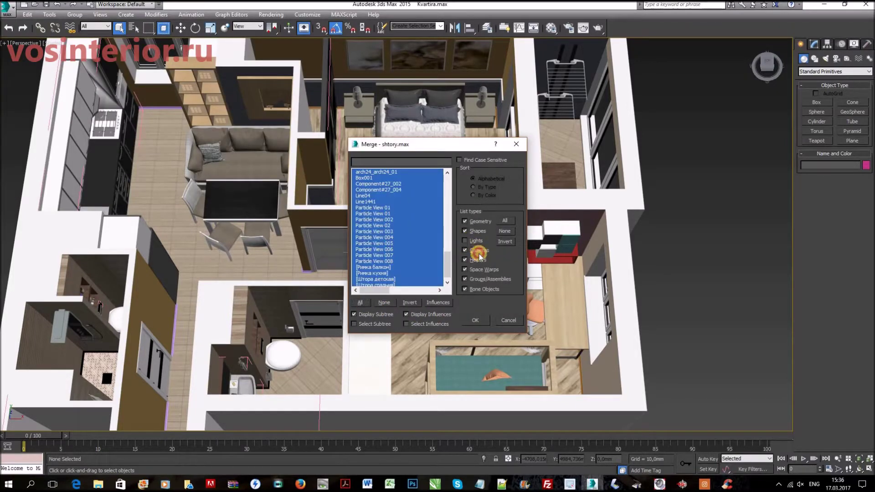
pyautogui.click(477, 260)
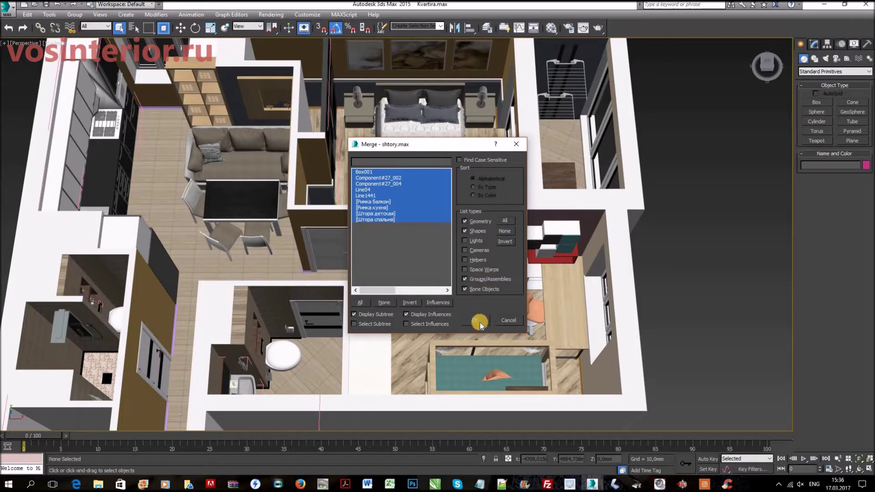
pyautogui.press('Return')
pyautogui.click(386, 280)
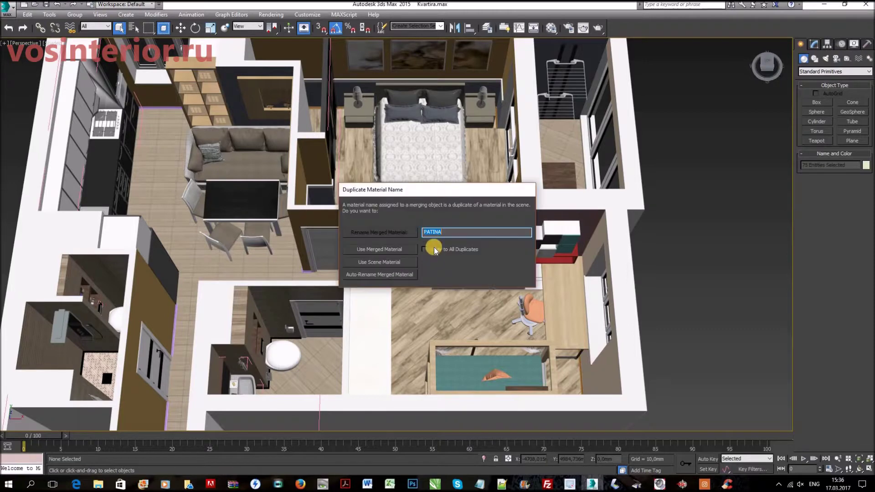
pyautogui.click(398, 276)
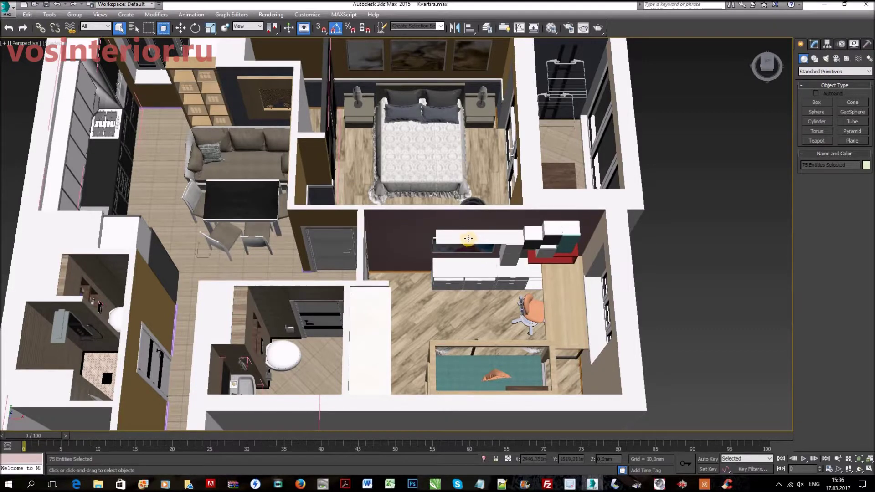
# Step: Zoom out and clear the selection to look for the merged curtains
pyautogui.scroll(-5, 451, 230)
pyautogui.scroll(-3, 410, 200)
pyautogui.scroll(1, 383, 171)
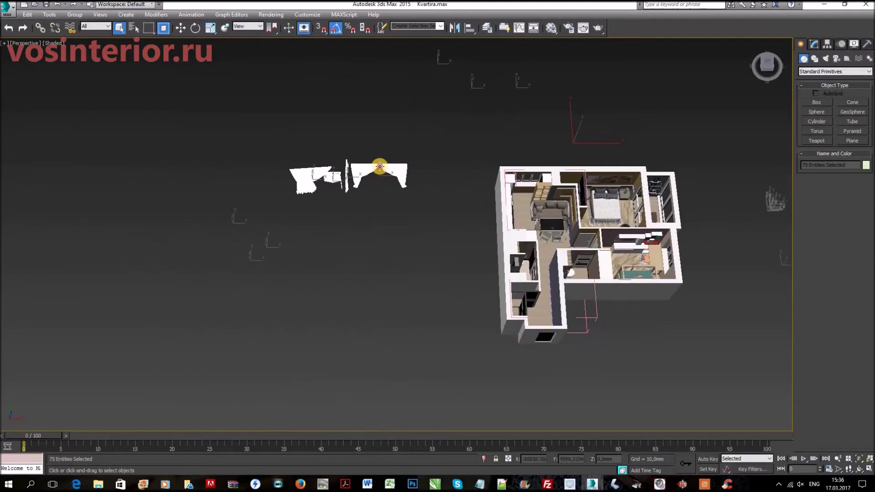
pyautogui.click(355, 172)
pyautogui.scroll(3, 360, 155)
pyautogui.scroll(3, 424, 189)
pyautogui.scroll(4, 441, 199)
pyautogui.scroll(-4, 440, 198)
pyautogui.scroll(-3, 438, 198)
# Step: Orbit and pan to view the curtains beside the apartment from above
pyautogui.moveTo(437, 198)
pyautogui.keyDown('alt'); pyautogui.mouseDown(button='middle')
pyautogui.moveTo(451, 165)
pyautogui.moveTo(395, 194)
pyautogui.mouseUp(button='middle'); pyautogui.keyUp('alt')
pyautogui.scroll(-5, 395, 194)
pyautogui.moveTo(611, 256)
pyautogui.keyDown('alt'); pyautogui.mouseDown(button='middle')
pyautogui.moveTo(480, 209)
pyautogui.moveTo(556, 189)
pyautogui.moveTo(560, 205)
pyautogui.mouseUp(button='middle'); pyautogui.keyUp('alt')
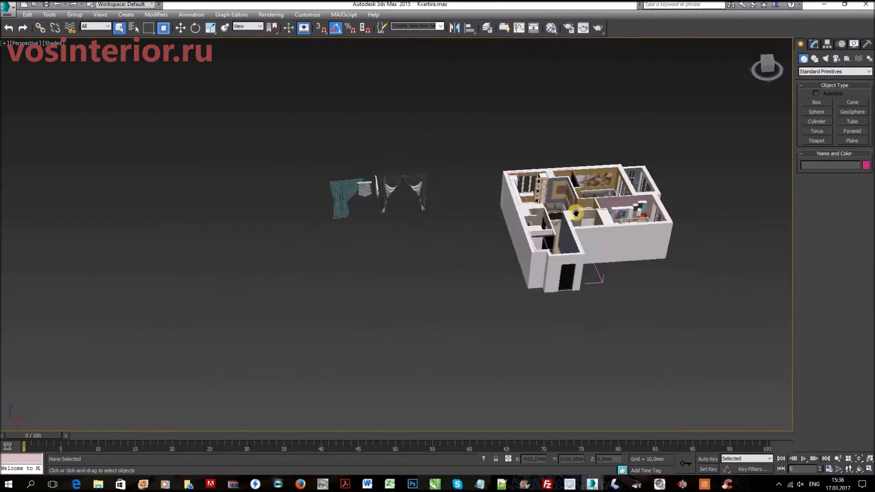
pyautogui.scroll(3, 560, 205)
pyautogui.scroll(2, 560, 206)
pyautogui.scroll(-4, 543, 173)
pyautogui.keyDown('alt'); pyautogui.moveTo(541, 172); pyautogui.dragTo(550, 190, button='middle'); pyautogui.keyUp('alt')
pyautogui.scroll(-3, 551, 190)
pyautogui.keyDown('alt'); pyautogui.moveTo(447, 207); pyautogui.dragTo(299, 209, button='middle'); pyautogui.keyUp('alt')
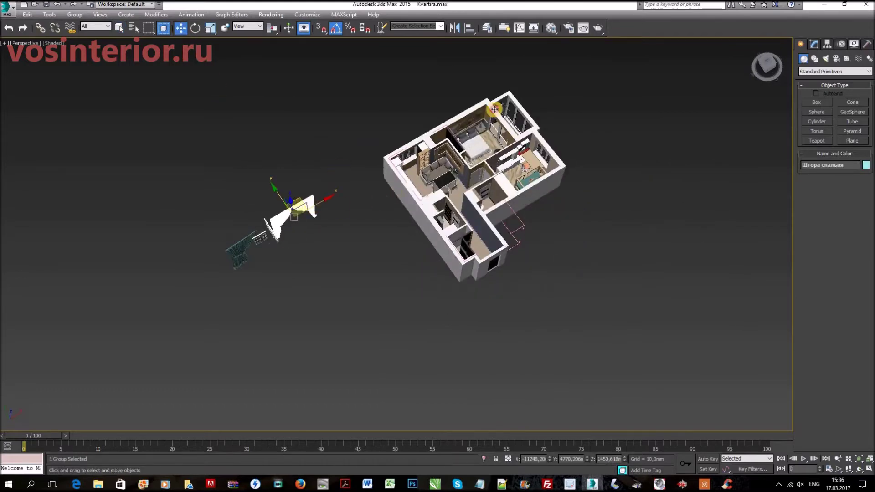
# Step: Rotate the Штора спальня group about Z to face into the bedroom
pyautogui.scroll(5, 489, 131)
pyautogui.keyDown('alt'); pyautogui.moveTo(489, 130); pyautogui.dragTo(267, 65, button='middle'); pyautogui.keyUp('alt')
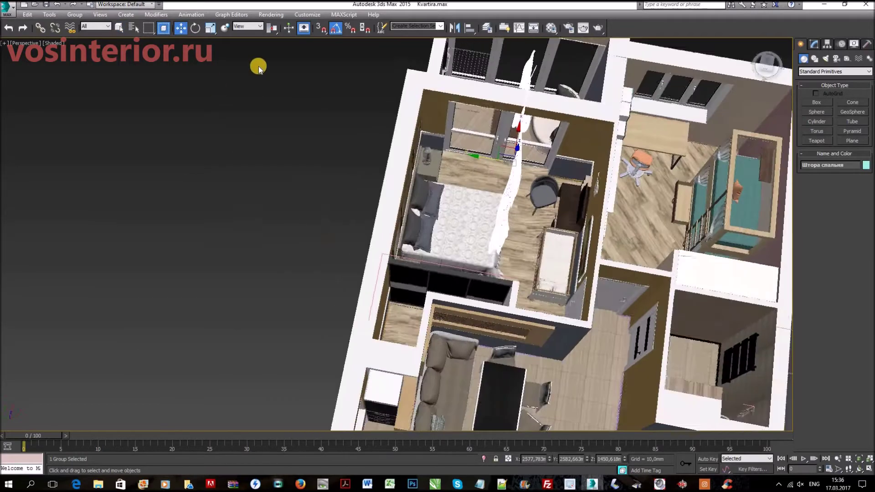
pyautogui.moveTo(567, 141); pyautogui.dragTo(444, 137, button='middle')
pyautogui.press('e')
pyautogui.moveTo(437, 151); pyautogui.dragTo(448, 164)
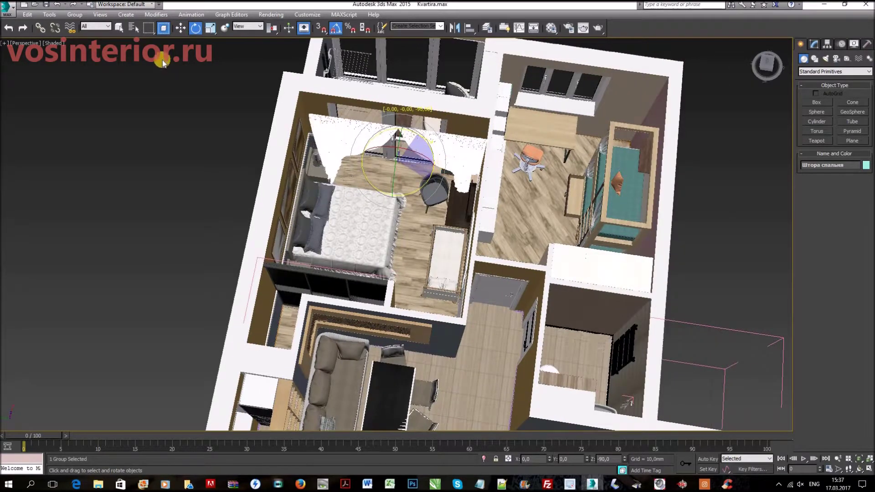
# Step: Move the tulle against the bedroom's balcony door wall
pyautogui.press('w')
pyautogui.scroll(3, 397, 139)
pyautogui.keyDown('alt'); pyautogui.moveTo(397, 139); pyautogui.dragTo(404, 110, button='middle'); pyautogui.keyUp('alt')
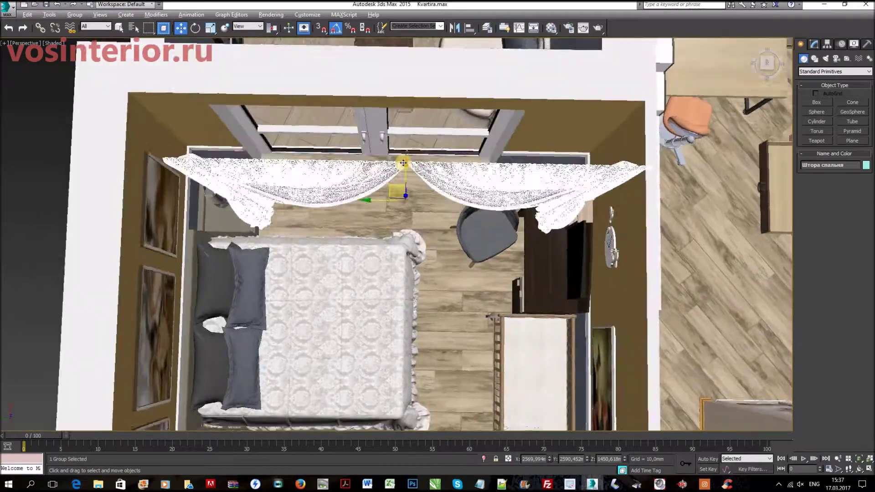
pyautogui.moveTo(404, 110); pyautogui.dragTo(417, 105)
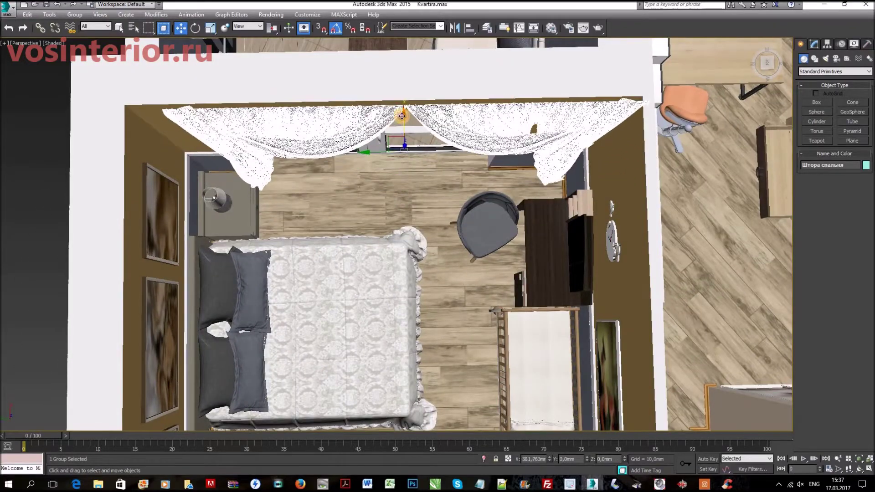
pyautogui.keyDown('alt'); pyautogui.moveTo(417, 104); pyautogui.dragTo(411, 132, button='middle'); pyautogui.keyUp('alt')
# Step: Reselect the bedroom curtain group and view it facing the balcony door
pyautogui.scroll(2, 399, 157)
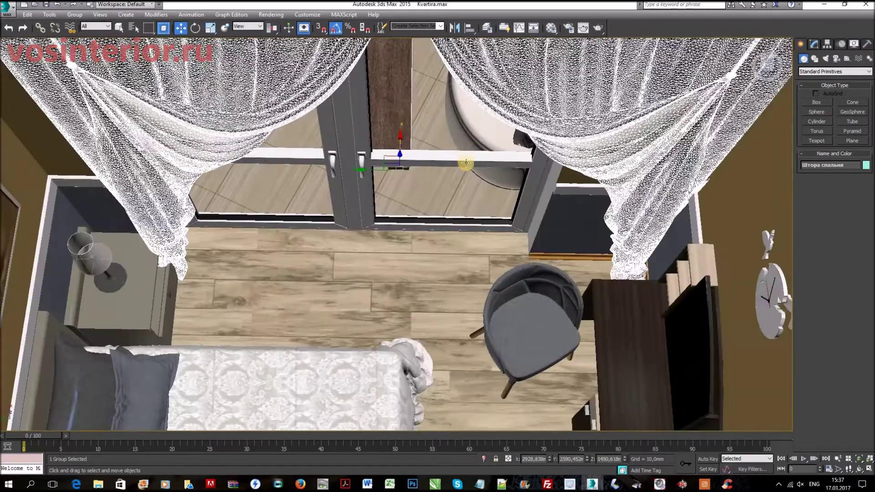
pyautogui.scroll(2, 433, 179)
pyautogui.scroll(2, 441, 202)
pyautogui.scroll(-2, 411, 205)
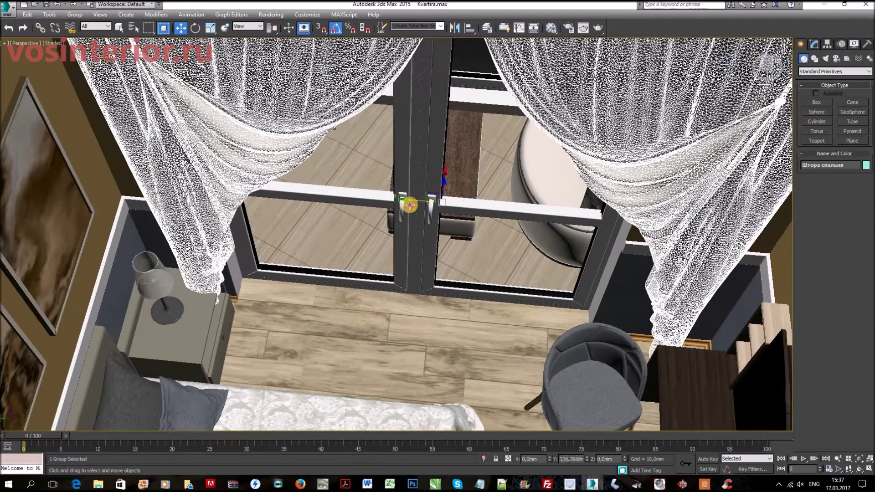
pyautogui.scroll(-3, 213, 180)
pyautogui.scroll(-1, 212, 179)
pyautogui.scroll(3, 410, 191)
pyautogui.moveTo(410, 192)
pyautogui.keyDown('alt'); pyautogui.mouseDown(button='middle')
pyautogui.moveTo(517, 201)
pyautogui.moveTo(228, 319)
pyautogui.moveTo(136, 297)
pyautogui.moveTo(182, 274)
pyautogui.mouseUp(button='middle'); pyautogui.keyUp('alt')
pyautogui.scroll(2, 437, 215)
pyautogui.click(437, 214)
pyautogui.scroll(3, 437, 214)
pyautogui.keyDown('alt'); pyautogui.moveTo(437, 214); pyautogui.dragTo(384, 215, button='middle'); pyautogui.keyUp('alt')
# Step: Get a close, more top-down view of the placed curtain
pyautogui.scroll(-3, 385, 214)
pyautogui.scroll(2, 372, 201)
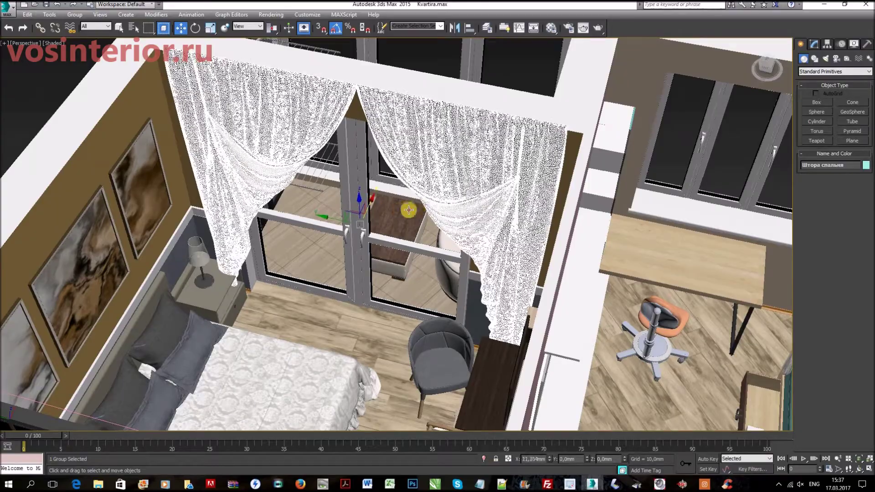
pyautogui.scroll(-1, 402, 209)
pyautogui.moveTo(410, 220)
pyautogui.keyDown('alt'); pyautogui.mouseDown(button='middle')
pyautogui.moveTo(411, 255)
pyautogui.moveTo(353, 262)
pyautogui.mouseUp(button='middle'); pyautogui.keyUp('alt')
pyautogui.scroll(3, 411, 258)
pyautogui.scroll(1, 433, 272)
pyautogui.scroll(-5, 354, 262)
pyautogui.scroll(4, 303, 254)
pyautogui.moveTo(303, 254)
pyautogui.mouseDown(button='middle')
pyautogui.moveTo(418, 254)
pyautogui.moveTo(541, 150)
pyautogui.moveTo(507, 177)
pyautogui.mouseUp(button='middle')
pyautogui.scroll(-3, 418, 254)
pyautogui.scroll(5, 541, 150)
pyautogui.scroll(-5, 542, 164)
pyautogui.scroll(5, 507, 177)
# Step: Select the bedside nightstand and view the whole bedroom
pyautogui.click(506, 177)
pyautogui.scroll(-2, 506, 176)
pyautogui.scroll(-3, 496, 199)
pyautogui.scroll(-2, 496, 196)
pyautogui.keyDown('alt'); pyautogui.moveTo(497, 196); pyautogui.dragTo(465, 168, button='middle'); pyautogui.keyUp('alt')
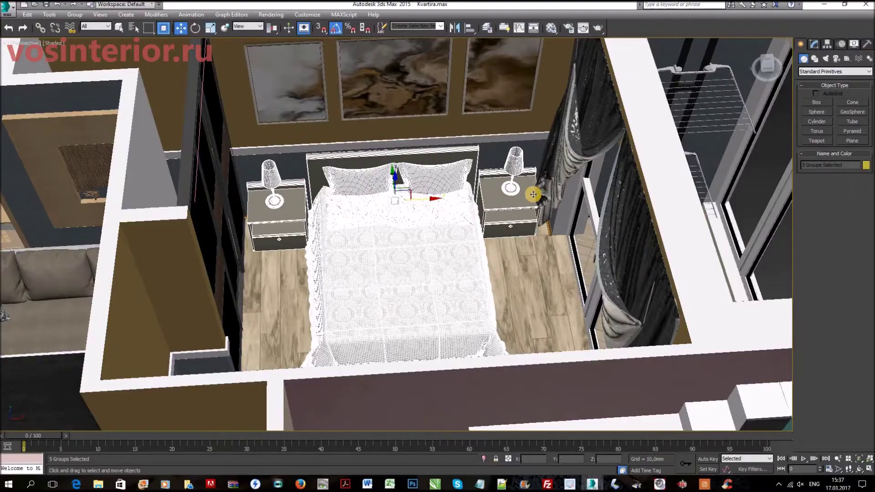
# Step: Zoom around the nightstands and pan across the bedroom toward the balcony door
pyautogui.scroll(2, 533, 195)
pyautogui.scroll(2, 537, 176)
pyautogui.scroll(3, 528, 133)
pyautogui.scroll(2, 547, 140)
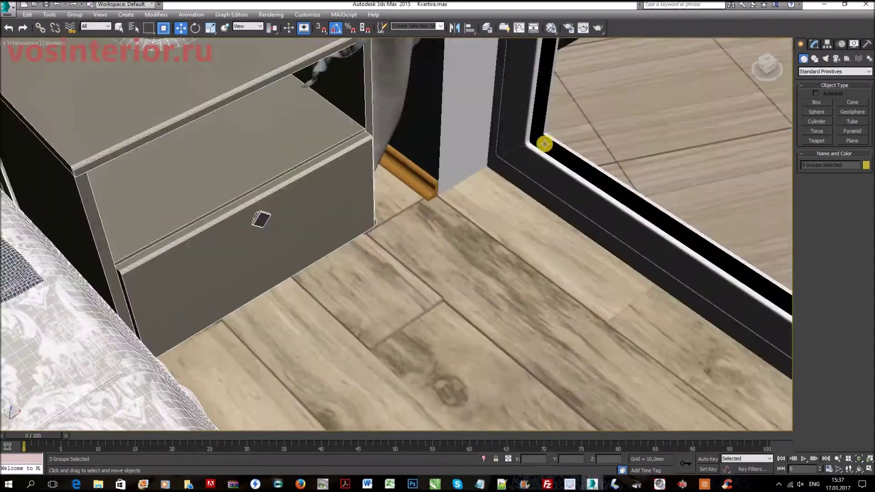
pyautogui.scroll(-5, 545, 144)
pyautogui.scroll(3, 411, 297)
pyautogui.scroll(1, 433, 255)
pyautogui.scroll(3, 444, 224)
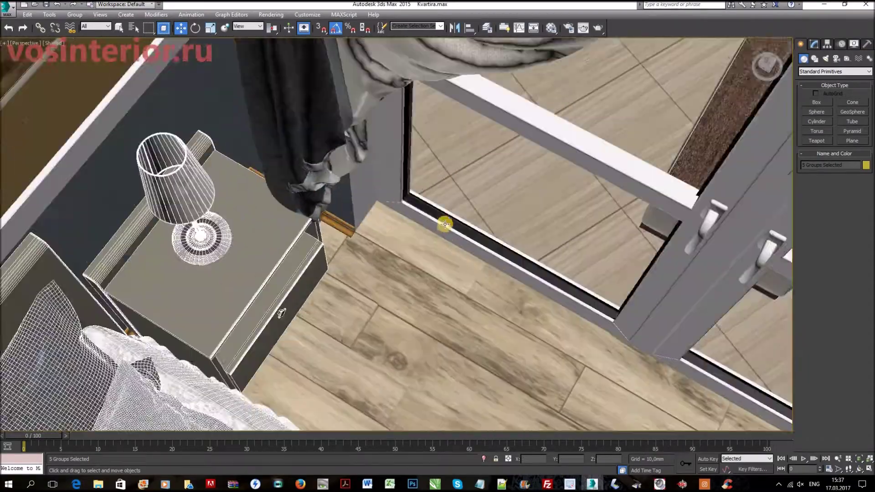
pyautogui.scroll(-3, 445, 224)
pyautogui.scroll(-3, 512, 220)
pyautogui.scroll(-1, 553, 219)
pyautogui.moveTo(553, 219)
pyautogui.mouseDown(button='middle')
pyautogui.moveTo(386, 220)
pyautogui.moveTo(387, 239)
pyautogui.moveTo(429, 283)
pyautogui.mouseUp(button='middle')
pyautogui.scroll(4, 410, 179)
pyautogui.scroll(-2, 434, 152)
# Step: Scale the bedroom tulle narrower along X, to about 58%, to fit the window
pyautogui.click(433, 153)
pyautogui.scroll(-3, 388, 169)
pyautogui.scroll(-2, 389, 168)
pyautogui.scroll(4, 311, 96)
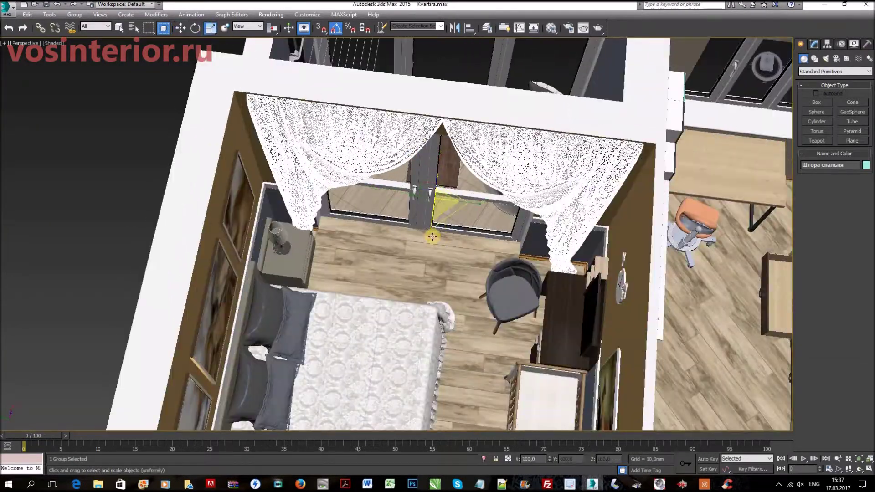
pyautogui.moveTo(430, 234); pyautogui.dragTo(468, 216)
# Step: Stretch the 'Штора спальня' tulle group along X so it spans the balcony door
pyautogui.keyDown('alt'); pyautogui.moveTo(407, 203); pyautogui.dragTo(396, 208, button='middle'); pyautogui.keyUp('alt')
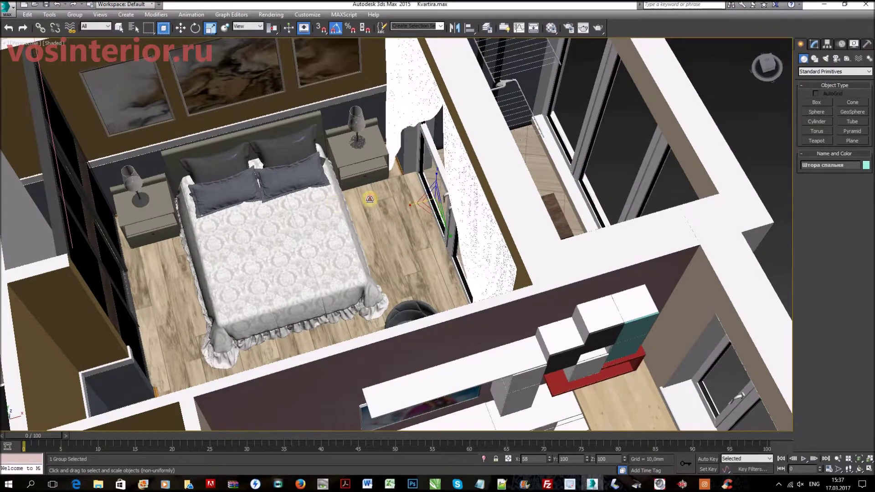
pyautogui.moveTo(336, 204); pyautogui.dragTo(358, 199)
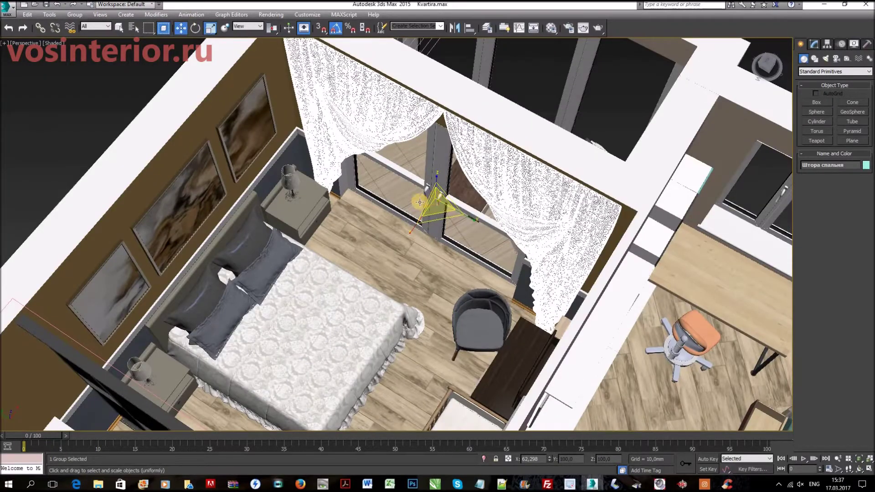
pyautogui.press('w')
pyautogui.scroll(3, 419, 202)
pyautogui.scroll(3, 405, 201)
pyautogui.scroll(3, 447, 205)
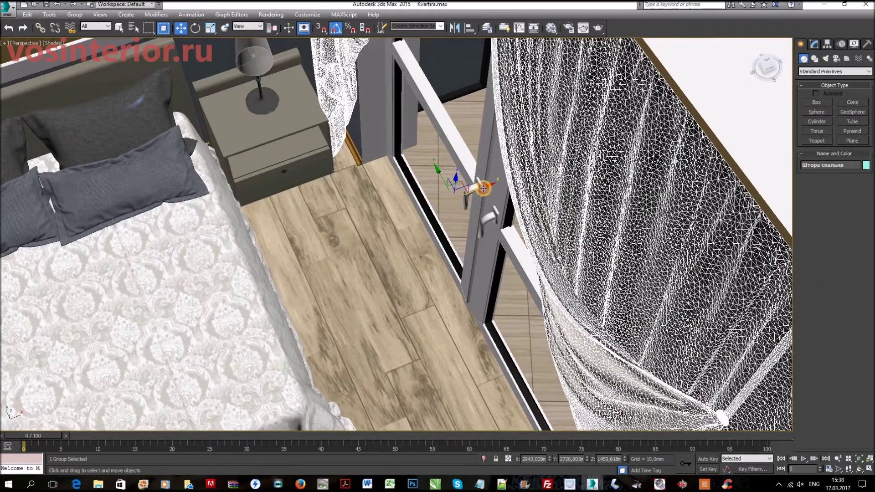
# Step: Orbit and zoom around the bedroom to check that the widened curtains cover the door
pyautogui.moveTo(547, 207)
pyautogui.keyDown('alt'); pyautogui.mouseDown(button='middle')
pyautogui.moveTo(613, 196)
pyautogui.moveTo(604, 196)
pyautogui.mouseUp(button='middle'); pyautogui.keyUp('alt')
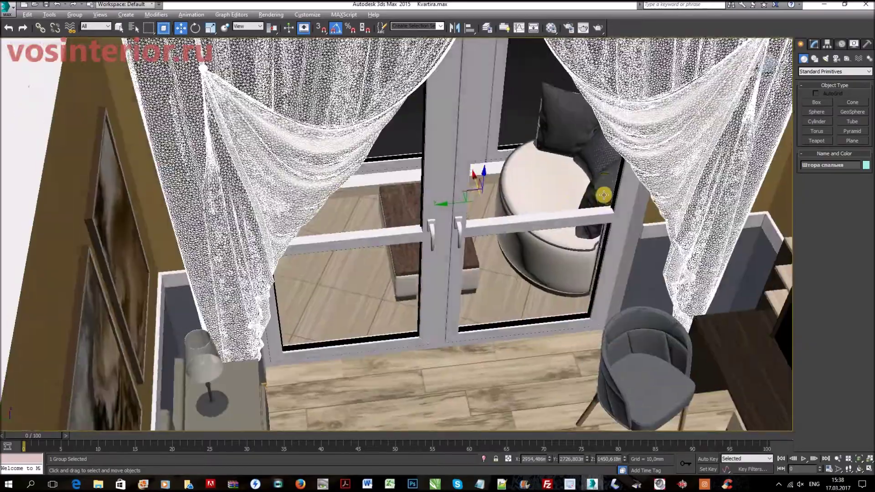
pyautogui.scroll(-2, 553, 237)
pyautogui.scroll(-5, 554, 236)
pyautogui.scroll(5, 456, 207)
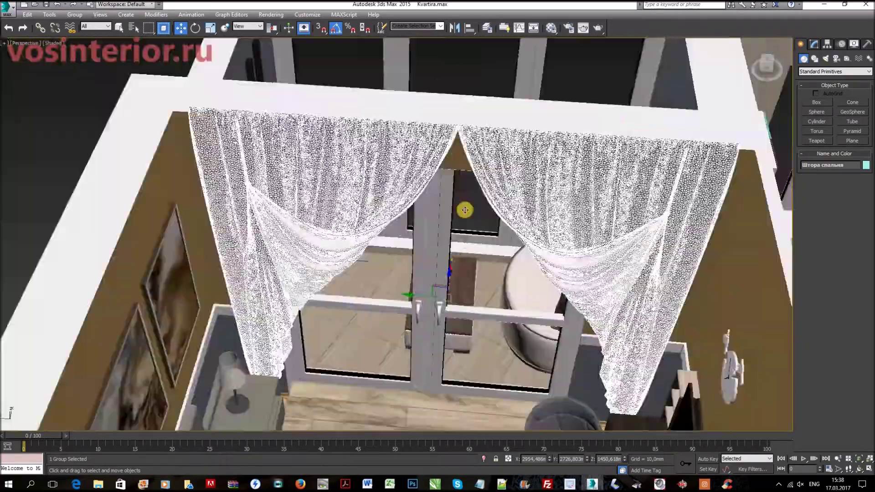
pyautogui.scroll(4, 448, 210)
pyautogui.scroll(-2, 448, 210)
pyautogui.scroll(-2, 591, 203)
pyautogui.moveTo(598, 221)
pyautogui.keyDown('alt'); pyautogui.mouseDown(button='middle')
pyautogui.moveTo(524, 220)
pyautogui.moveTo(452, 199)
pyautogui.mouseUp(button='middle'); pyautogui.keyUp('alt')
pyautogui.scroll(3, 557, 219)
pyautogui.scroll(-2, 565, 214)
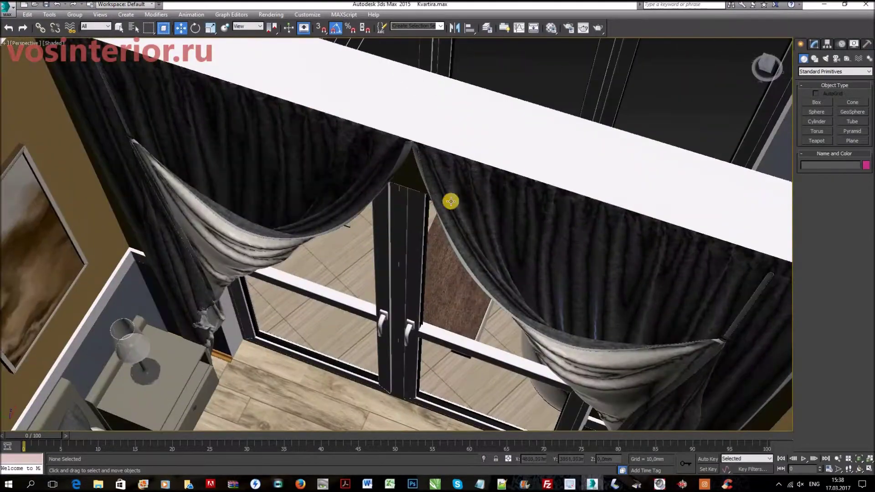
pyautogui.scroll(3, 368, 274)
pyautogui.scroll(5, 368, 273)
pyautogui.moveTo(352, 274)
pyautogui.keyDown('alt'); pyautogui.mouseDown(button='middle')
pyautogui.moveTo(338, 264)
pyautogui.moveTo(328, 277)
pyautogui.moveTo(471, 220)
pyautogui.moveTo(459, 230)
pyautogui.mouseUp(button='middle'); pyautogui.keyUp('alt')
pyautogui.scroll(-5, 348, 273)
pyautogui.scroll(3, 459, 230)
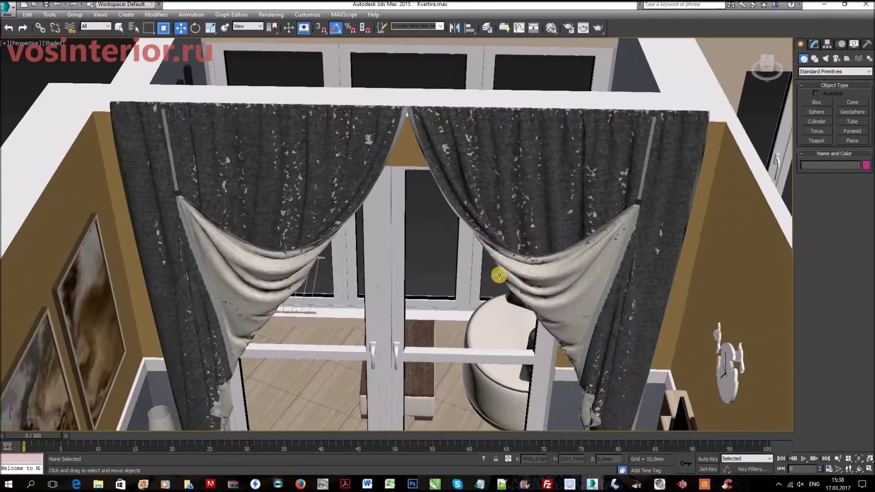
pyautogui.moveTo(499, 275)
pyautogui.keyDown('alt'); pyautogui.mouseDown(button='middle')
pyautogui.moveTo(521, 229)
pyautogui.moveTo(509, 224)
pyautogui.moveTo(514, 230)
pyautogui.moveTo(539, 207)
pyautogui.mouseUp(button='middle'); pyautogui.keyUp('alt')
# Step: Zoom out and orbit to show the apartment with the leftover merged curtain and blinds beside it
pyautogui.scroll(-3, 529, 222)
pyautogui.moveTo(530, 268)
pyautogui.mouseDown(button='middle')
pyautogui.moveTo(563, 231)
pyautogui.moveTo(532, 254)
pyautogui.moveTo(553, 235)
pyautogui.moveTo(578, 121)
pyautogui.moveTo(496, 251)
pyautogui.mouseUp(button='middle')
pyautogui.scroll(5, 569, 244)
pyautogui.scroll(3, 522, 215)
pyautogui.scroll(-2, 522, 215)
pyautogui.scroll(-2, 504, 213)
pyautogui.scroll(-3, 521, 213)
pyautogui.scroll(-2, 529, 226)
pyautogui.moveTo(601, 136)
pyautogui.keyDown('alt'); pyautogui.mouseDown(button='middle')
pyautogui.moveTo(580, 187)
pyautogui.moveTo(723, 201)
pyautogui.moveTo(674, 168)
pyautogui.mouseUp(button='middle'); pyautogui.keyUp('alt')
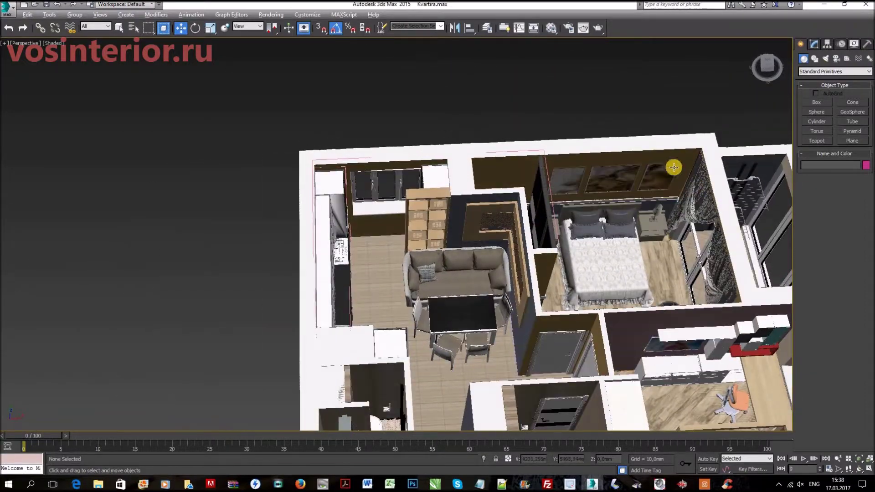
pyautogui.moveTo(529, 243)
pyautogui.keyDown('alt'); pyautogui.mouseDown(button='middle')
pyautogui.moveTo(519, 253)
pyautogui.moveTo(536, 264)
pyautogui.moveTo(285, 265)
pyautogui.mouseUp(button='middle'); pyautogui.keyUp('alt')
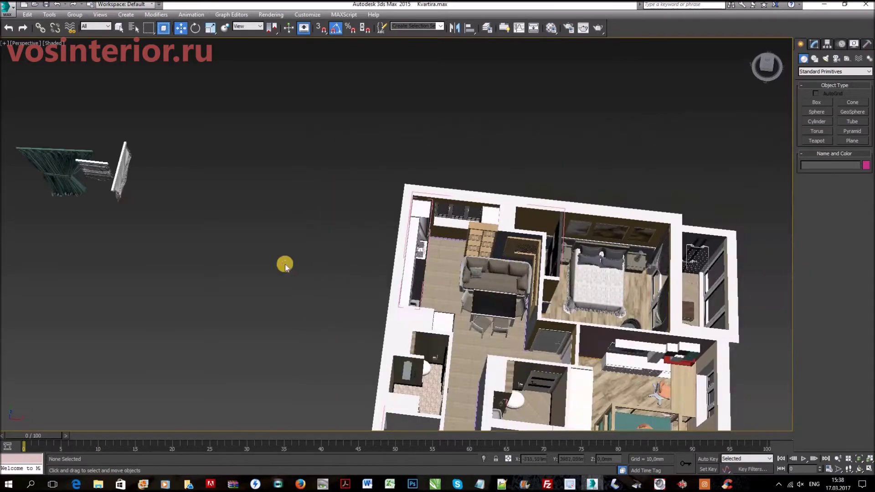
pyautogui.moveTo(459, 277)
pyautogui.keyDown('alt'); pyautogui.mouseDown(button='middle')
pyautogui.moveTo(314, 200)
pyautogui.moveTo(353, 158)
pyautogui.moveTo(310, 193)
pyautogui.moveTo(312, 209)
pyautogui.mouseUp(button='middle'); pyautogui.keyUp('alt')
pyautogui.scroll(-3, 313, 210)
pyautogui.keyDown('alt'); pyautogui.moveTo(190, 248); pyautogui.dragTo(230, 221, button='middle'); pyautogui.keyUp('alt')
# Step: Select the 'Штора детская' curtain group and frame it in the viewport
pyautogui.click(228, 224)
pyautogui.press('z')
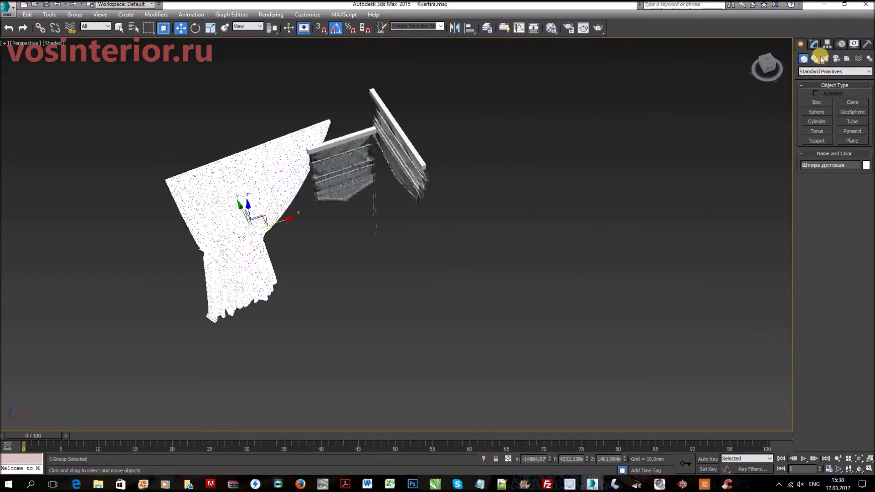
pyautogui.click(814, 46)
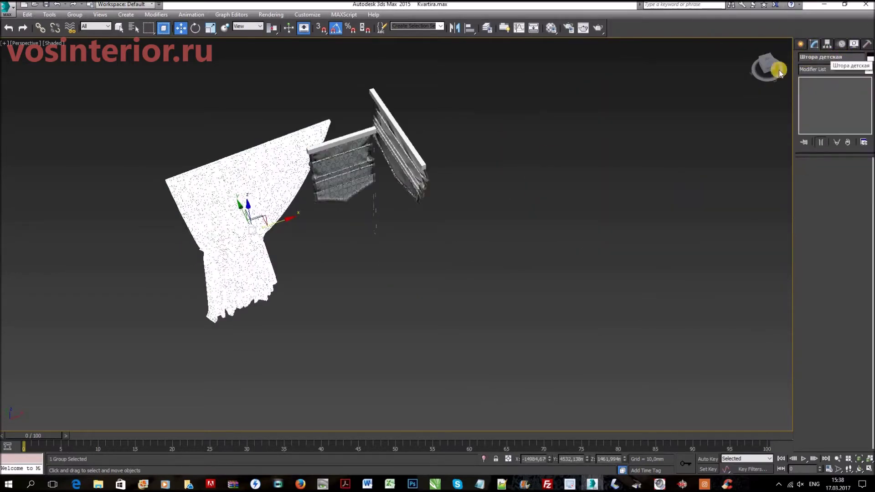
pyautogui.scroll(-3, 266, 222)
pyautogui.moveTo(336, 176)
pyautogui.keyDown('alt'); pyautogui.mouseDown(button='middle')
pyautogui.moveTo(278, 217)
pyautogui.moveTo(206, 213)
pyautogui.mouseUp(button='middle'); pyautogui.keyUp('alt')
pyautogui.scroll(-2, 278, 217)
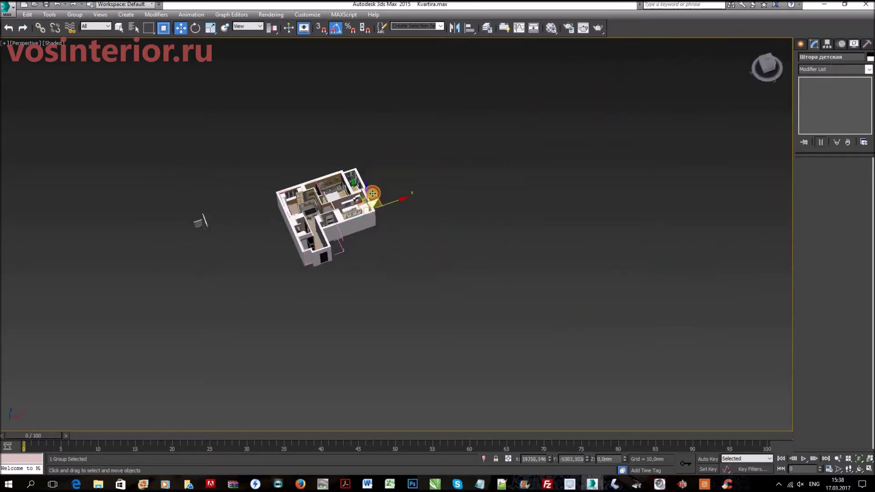
# Step: Turn the children's curtain 90° about Z so it runs along the window wall
pyautogui.scroll(5, 362, 208)
pyautogui.scroll(4, 405, 217)
pyautogui.scroll(3, 410, 205)
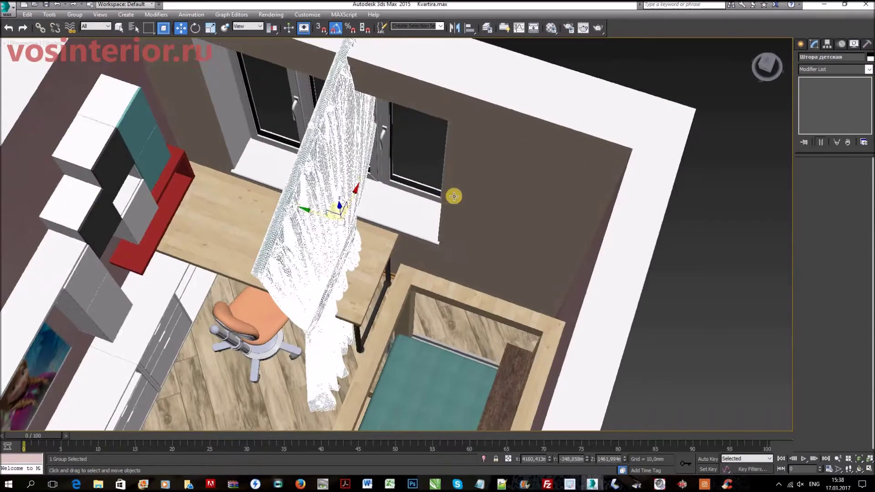
pyautogui.scroll(3, 454, 195)
pyautogui.scroll(-8, 402, 224)
pyautogui.scroll(-4, 397, 222)
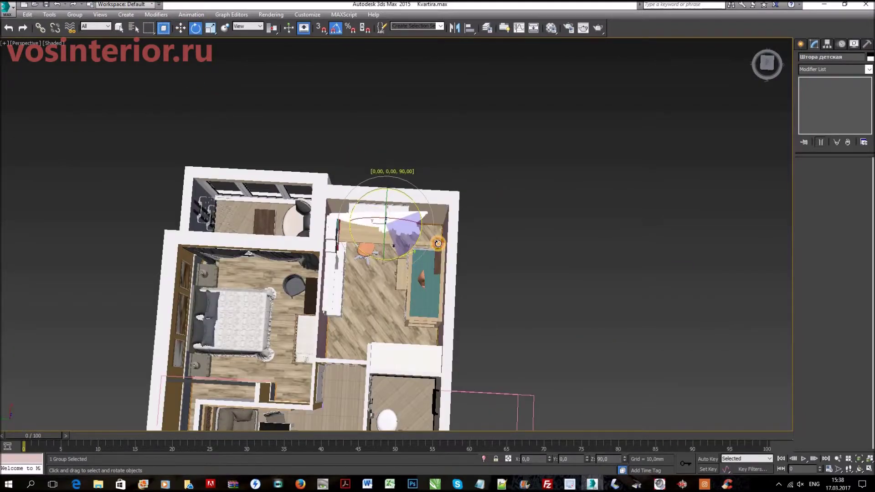
pyautogui.scroll(5, 401, 245)
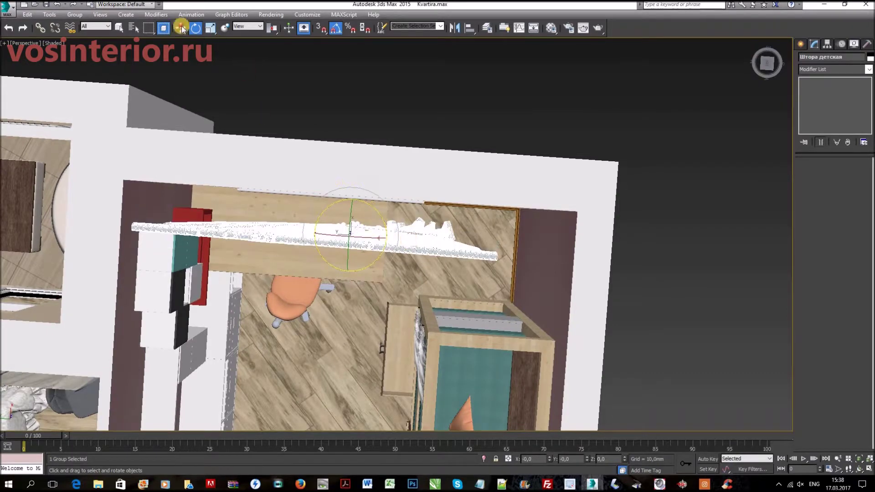
pyautogui.press('w')
pyautogui.keyDown('alt'); pyautogui.moveTo(405, 233); pyautogui.dragTo(348, 216, button='middle'); pyautogui.keyUp('alt')
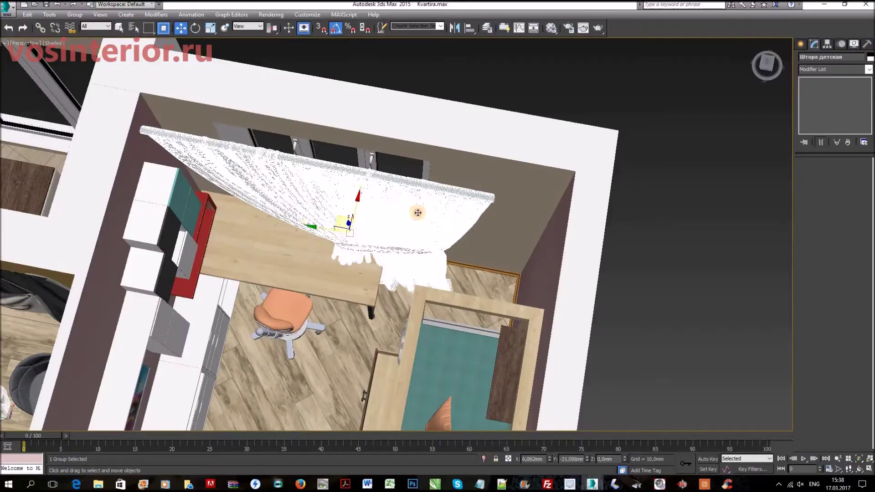
# Step: Shift the children's curtain right toward the window and view it from a low side angle
pyautogui.moveTo(418, 212); pyautogui.dragTo(410, 207)
pyautogui.scroll(5, 427, 195)
pyautogui.moveTo(427, 195)
pyautogui.keyDown('alt'); pyautogui.mouseDown(button='middle')
pyautogui.moveTo(460, 221)
pyautogui.moveTo(446, 201)
pyautogui.mouseUp(button='middle'); pyautogui.keyUp('alt')
pyautogui.scroll(-5, 446, 201)
pyautogui.moveTo(459, 172)
pyautogui.keyDown('alt'); pyautogui.mouseDown(button='middle')
pyautogui.moveTo(469, 168)
pyautogui.moveTo(406, 210)
pyautogui.mouseUp(button='middle'); pyautogui.keyUp('alt')
pyautogui.scroll(5, 469, 168)
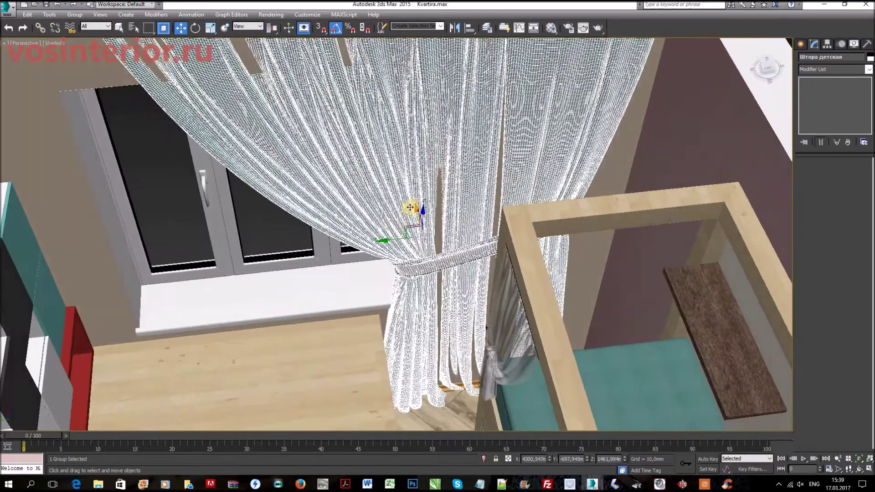
# Step: Nudge the curtain about 82 mm along the window, then pan over the remaining loose blinds
pyautogui.moveTo(417, 212); pyautogui.dragTo(417, 219)
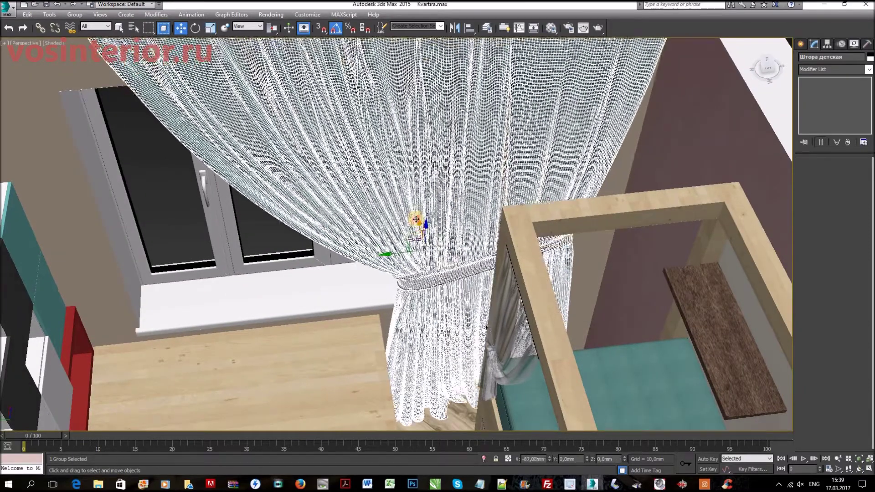
pyautogui.moveTo(491, 219)
pyautogui.keyDown('alt'); pyautogui.mouseDown(button='middle')
pyautogui.moveTo(514, 228)
pyautogui.moveTo(415, 242)
pyautogui.moveTo(413, 227)
pyautogui.moveTo(477, 290)
pyautogui.moveTo(502, 256)
pyautogui.moveTo(450, 254)
pyautogui.moveTo(446, 279)
pyautogui.moveTo(498, 245)
pyautogui.moveTo(480, 250)
pyautogui.moveTo(592, 227)
pyautogui.moveTo(445, 231)
pyautogui.moveTo(415, 270)
pyautogui.moveTo(499, 217)
pyautogui.mouseUp(button='middle'); pyautogui.keyUp('alt')
pyautogui.scroll(-5, 413, 228)
pyautogui.scroll(3, 521, 225)
pyautogui.scroll(2, 531, 252)
pyautogui.scroll(-5, 446, 279)
pyautogui.scroll(3, 476, 256)
pyautogui.scroll(-3, 480, 250)
pyautogui.scroll(-3, 446, 231)
pyautogui.scroll(-2, 446, 231)
pyautogui.scroll(-3, 415, 270)
pyautogui.scroll(5, 322, 244)
pyautogui.keyDown('alt'); pyautogui.moveTo(401, 250); pyautogui.dragTo(390, 256, button='middle'); pyautogui.keyUp('alt')
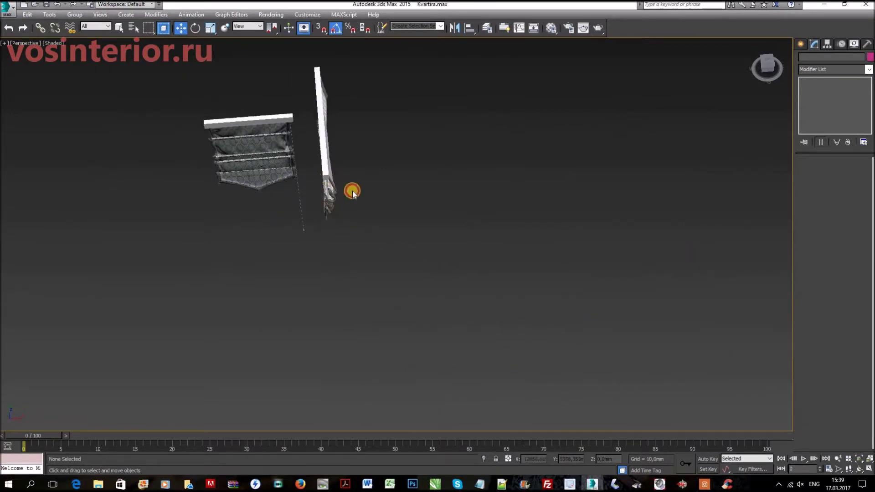
# Step: Bring the kitchen window and the 'Римка кухни' blind into close view
pyautogui.scroll(-4, 461, 206)
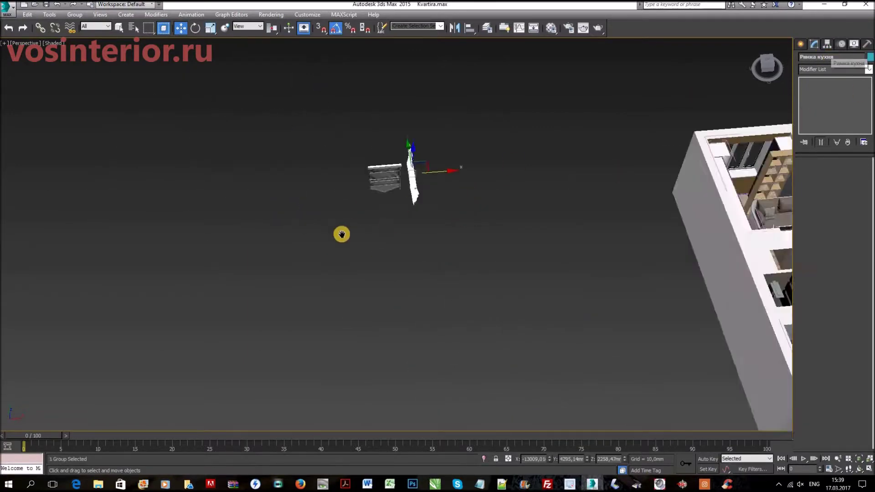
pyautogui.keyDown('alt'); pyautogui.moveTo(342, 235); pyautogui.dragTo(285, 196, button='middle'); pyautogui.keyUp('alt')
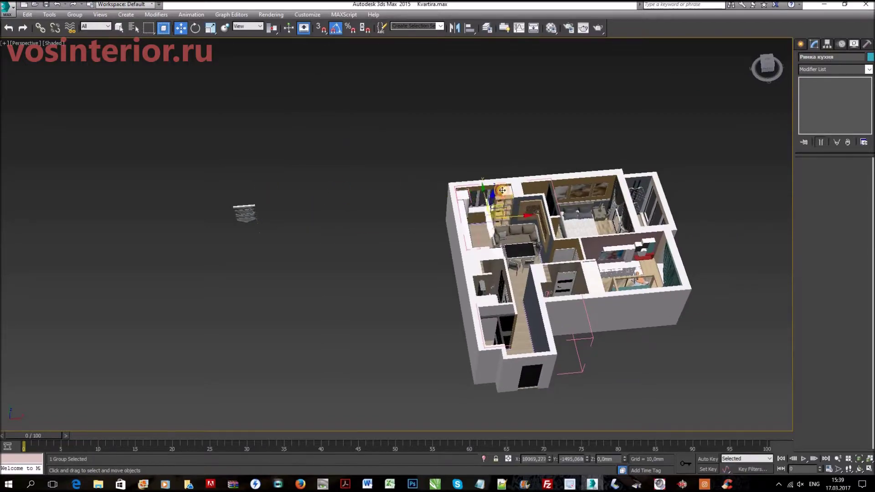
pyautogui.scroll(5, 489, 200)
pyautogui.keyDown('alt'); pyautogui.moveTo(489, 200); pyautogui.dragTo(510, 194, button='middle'); pyautogui.keyUp('alt')
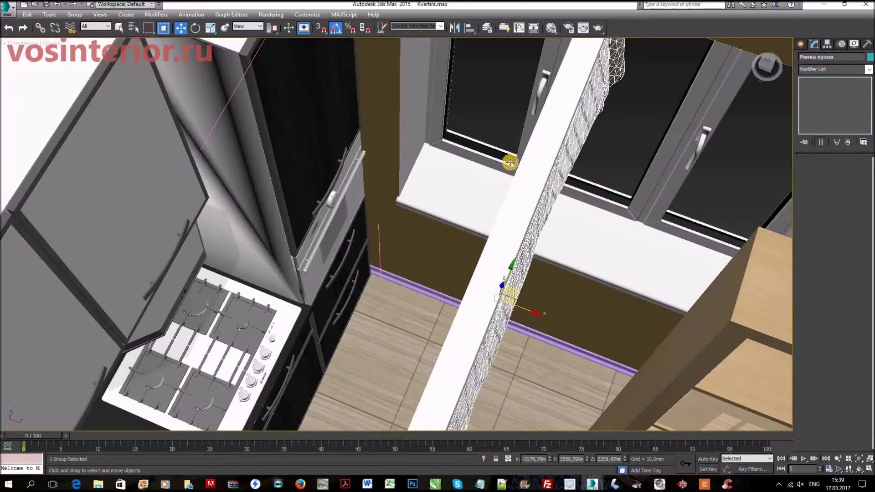
pyautogui.scroll(-4, 510, 195)
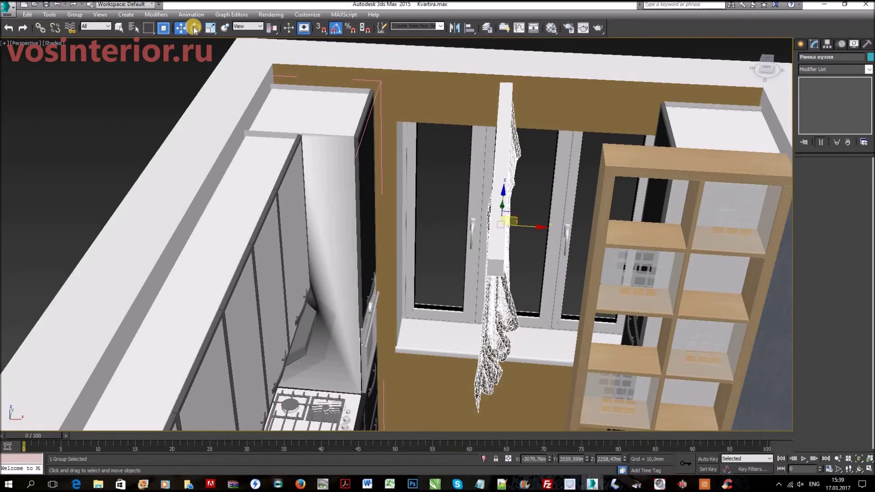
pyautogui.scroll(2, 547, 255)
pyautogui.scroll(4, 532, 240)
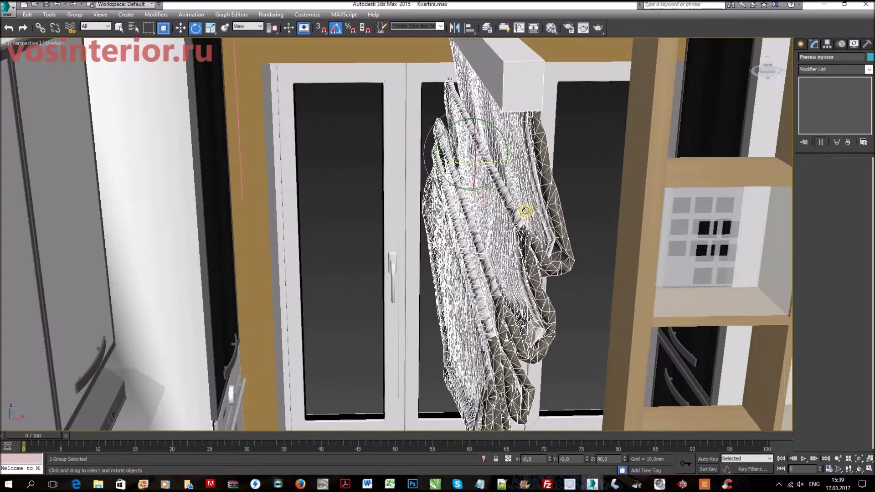
pyautogui.scroll(-3, 474, 194)
pyautogui.moveTo(488, 204)
pyautogui.keyDown('alt'); pyautogui.mouseDown(button='middle')
pyautogui.moveTo(486, 215)
pyautogui.moveTo(462, 217)
pyautogui.mouseUp(button='middle'); pyautogui.keyUp('alt')
pyautogui.scroll(-6, 486, 215)
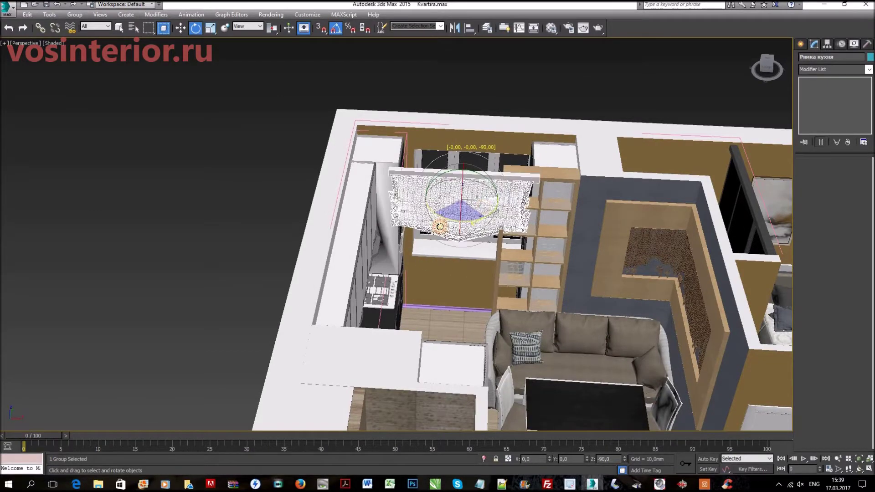
pyautogui.scroll(5, 485, 206)
pyautogui.keyDown('alt'); pyautogui.moveTo(445, 207); pyautogui.dragTo(476, 217, button='middle'); pyautogui.keyUp('alt')
pyautogui.scroll(3, 476, 217)
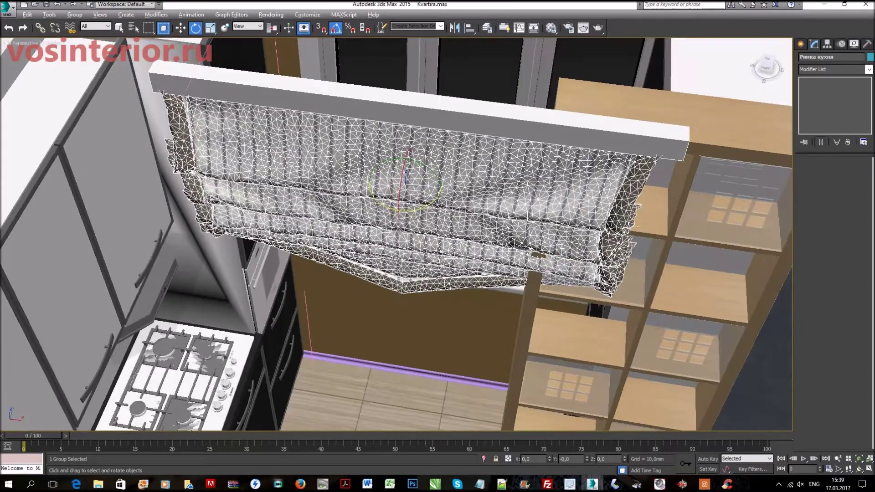
# Step: Move the kitchen blind against the kitchen's back wall above the window
pyautogui.press('w')
pyautogui.scroll(-5, 277, 130)
pyautogui.scroll(-4, 310, 134)
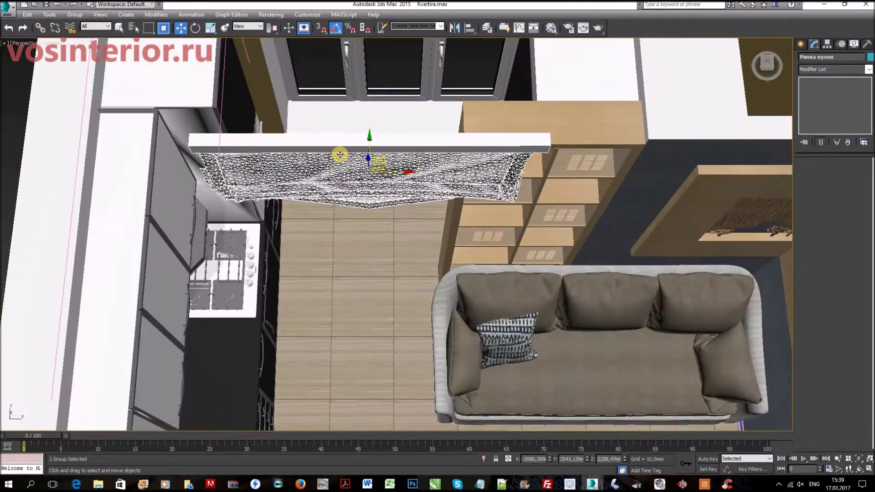
pyautogui.scroll(-2, 336, 136)
pyautogui.moveTo(345, 78); pyautogui.dragTo(342, 88)
pyautogui.scroll(5, 384, 98)
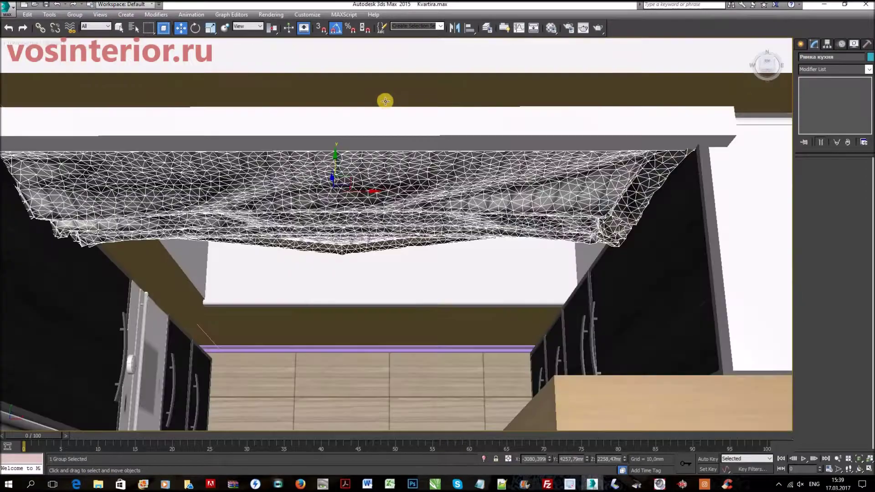
pyautogui.keyDown('alt'); pyautogui.moveTo(384, 98); pyautogui.dragTo(319, 162, button='middle'); pyautogui.keyUp('alt')
pyautogui.moveTo(313, 148); pyautogui.dragTo(307, 139)
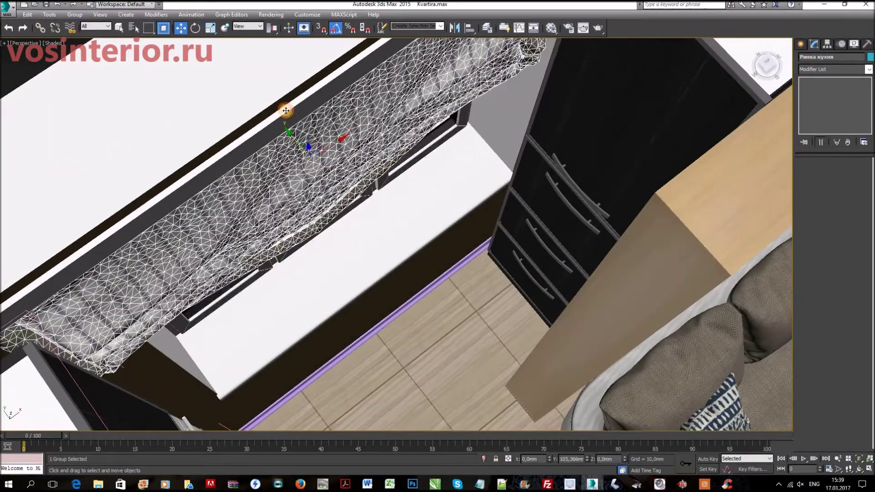
# Step: Narrow the kitchen blind to about 90% width, center it over the window, and deselect it
pyautogui.moveTo(342, 147)
pyautogui.keyDown('alt'); pyautogui.mouseDown(button='middle')
pyautogui.moveTo(326, 123)
pyautogui.moveTo(347, 172)
pyautogui.moveTo(391, 206)
pyautogui.mouseUp(button='middle'); pyautogui.keyUp('alt')
pyautogui.moveTo(398, 209); pyautogui.dragTo(408, 209)
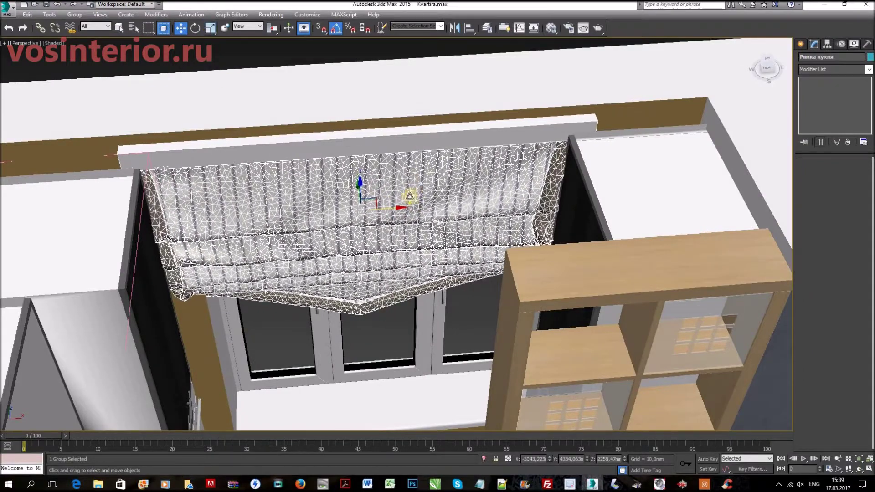
pyautogui.moveTo(327, 217); pyautogui.dragTo(324, 219)
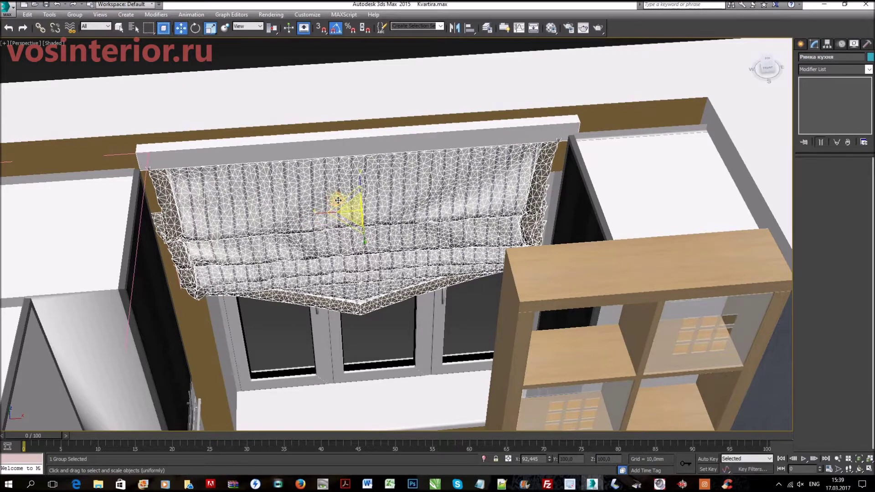
pyautogui.moveTo(401, 210); pyautogui.dragTo(399, 210)
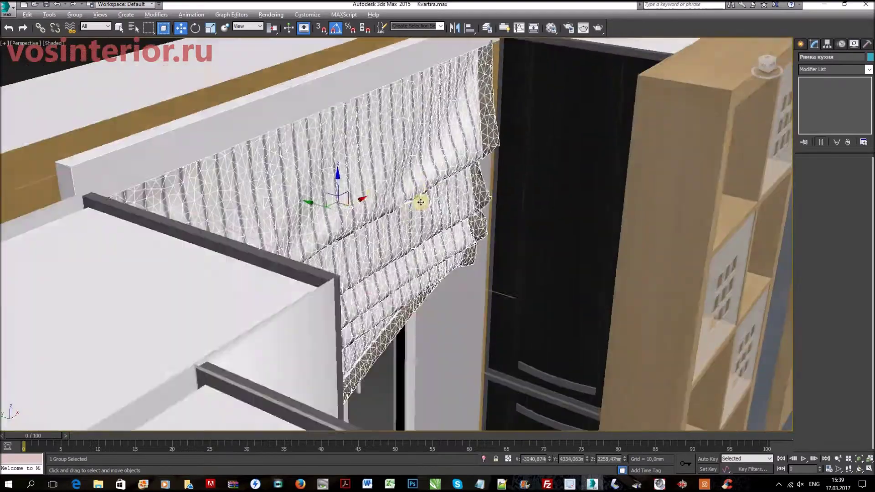
pyautogui.moveTo(410, 209)
pyautogui.keyDown('alt'); pyautogui.mouseDown(button='middle')
pyautogui.moveTo(400, 209)
pyautogui.moveTo(430, 207)
pyautogui.moveTo(423, 221)
pyautogui.mouseUp(button='middle'); pyautogui.keyUp('alt')
pyautogui.scroll(2, 402, 220)
pyautogui.moveTo(429, 153); pyautogui.dragTo(430, 158, button='middle')
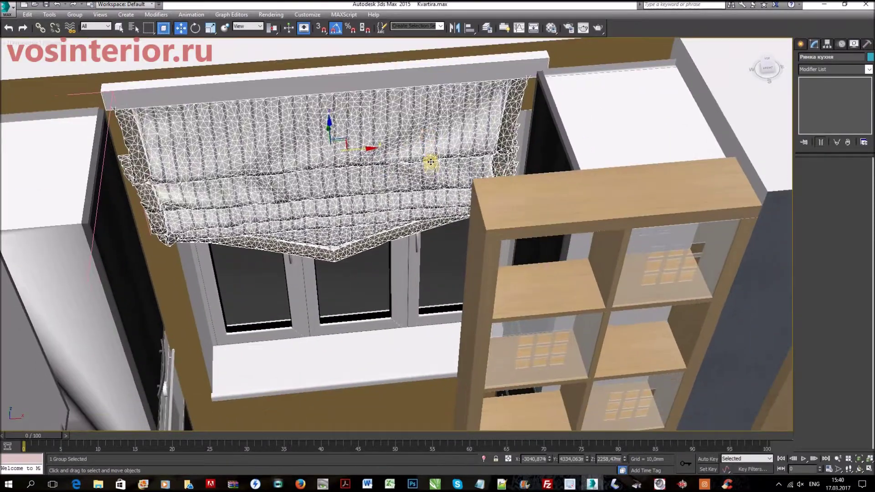
pyautogui.scroll(-3, 381, 107)
pyautogui.scroll(2, 381, 182)
pyautogui.hotkey('ctrl', 'd')
# Step: Zoom out to the apartment overview and select the 'Римка балкон' blind group
pyautogui.scroll(4, 371, 225)
pyautogui.moveTo(420, 248)
pyautogui.keyDown('alt'); pyautogui.mouseDown(button='middle')
pyautogui.moveTo(400, 180)
pyautogui.moveTo(426, 191)
pyautogui.moveTo(403, 201)
pyautogui.moveTo(457, 214)
pyautogui.mouseUp(button='middle'); pyautogui.keyUp('alt')
pyautogui.scroll(-3, 458, 215)
pyautogui.scroll(-5, 616, 229)
pyautogui.moveTo(615, 228)
pyautogui.keyDown('alt'); pyautogui.mouseDown(button='middle')
pyautogui.moveTo(448, 299)
pyautogui.moveTo(391, 290)
pyautogui.mouseUp(button='middle'); pyautogui.keyUp('alt')
pyautogui.scroll(-4, 391, 290)
pyautogui.scroll(-2, 506, 287)
pyautogui.scroll(5, 289, 193)
pyautogui.scroll(3, 166, 174)
pyautogui.click(163, 159)
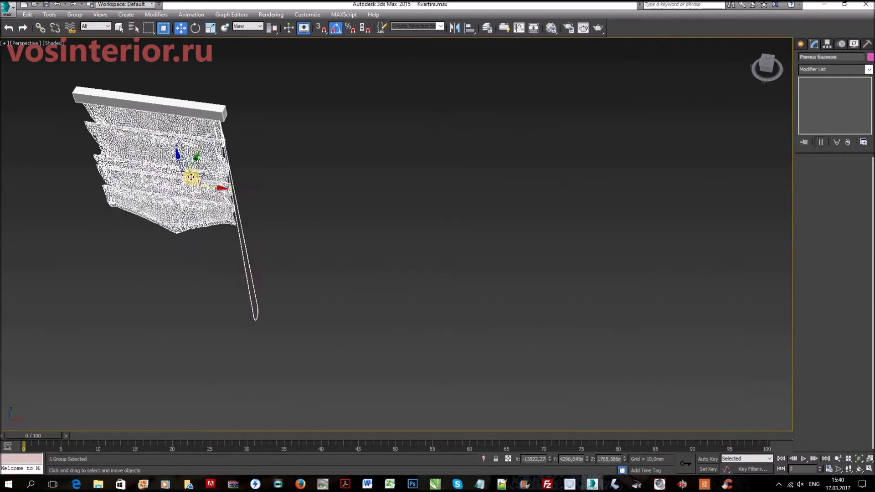
# Step: Zoom in on the balcony blind and rotate it to face the balcony window
pyautogui.scroll(-5, 193, 177)
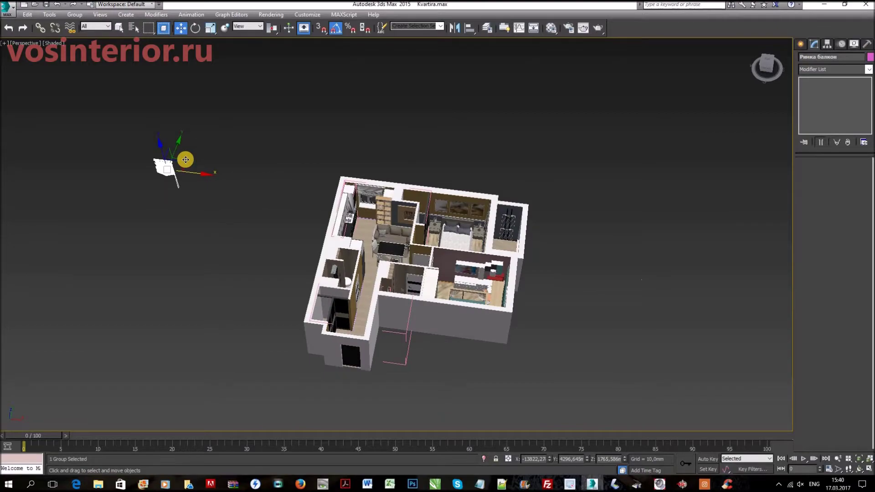
pyautogui.scroll(5, 510, 228)
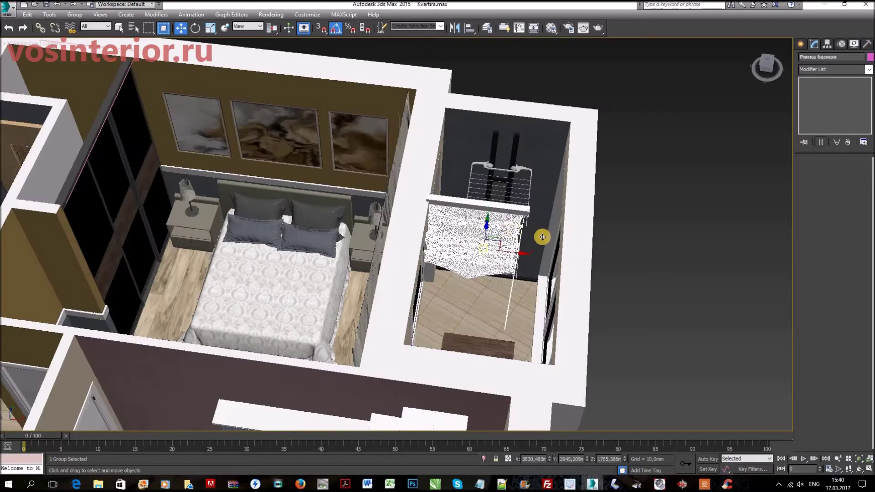
pyautogui.scroll(4, 542, 234)
pyautogui.scroll(2, 410, 182)
pyautogui.moveTo(503, 231); pyautogui.dragTo(406, 145, button='middle')
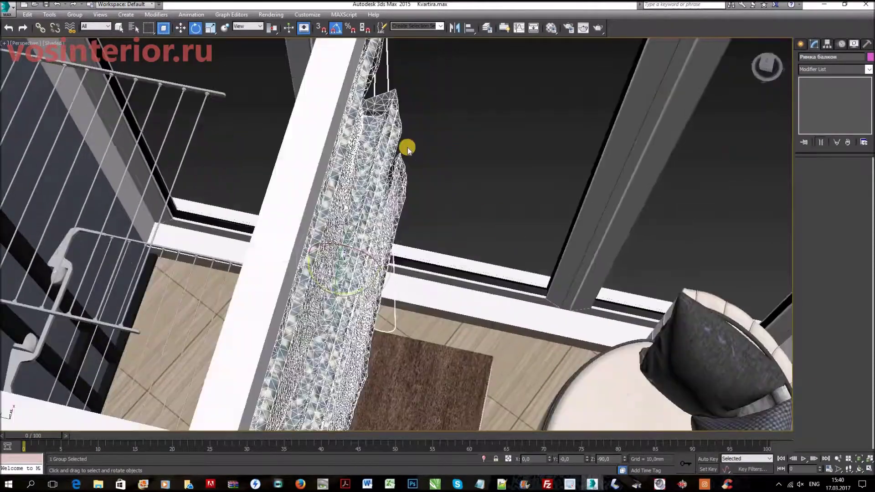
pyautogui.scroll(3, 399, 215)
pyautogui.press('e')
pyautogui.moveTo(293, 210); pyautogui.dragTo(321, 208)
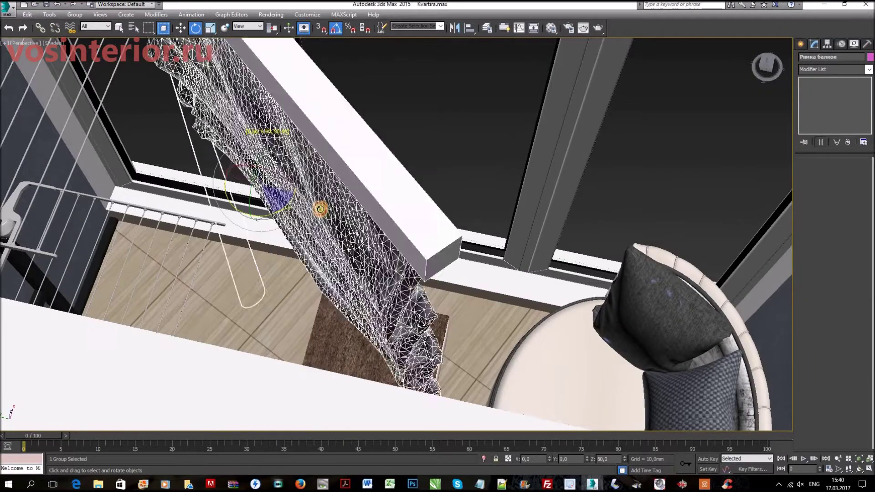
# Step: Move the balcony blind along X under the top bar over the middle window
pyautogui.scroll(-3, 405, 243)
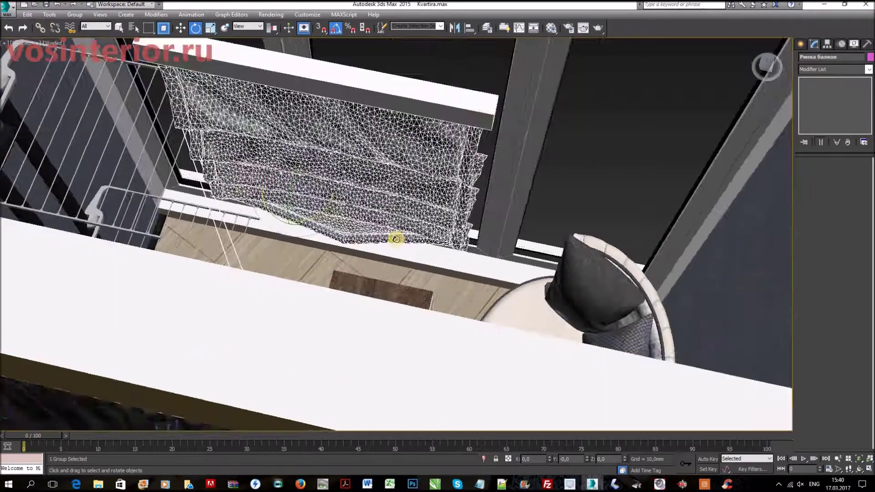
pyautogui.scroll(-4, 403, 240)
pyautogui.scroll(2, 181, 85)
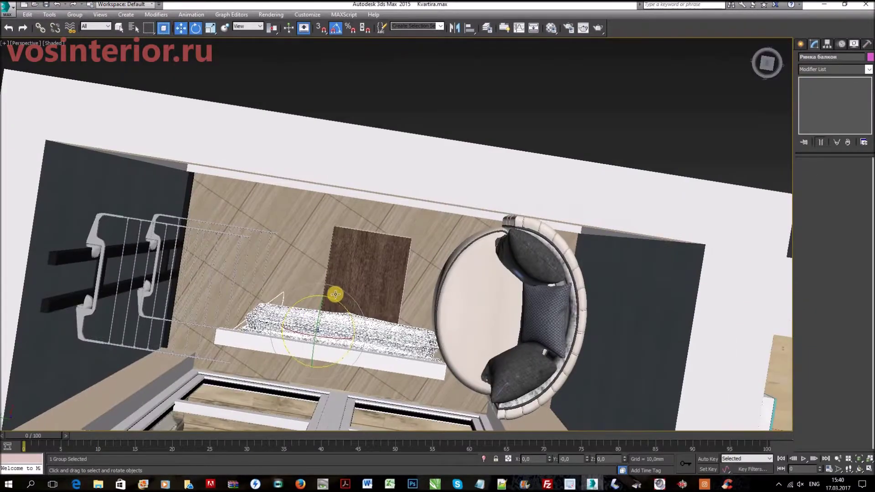
pyautogui.moveTo(323, 299); pyautogui.dragTo(361, 177)
pyautogui.scroll(5, 376, 165)
# Step: Inspect the blind's height and placement, then drag a copy toward the left window
pyautogui.moveTo(361, 178)
pyautogui.keyDown('alt'); pyautogui.mouseDown(button='middle')
pyautogui.moveTo(406, 151)
pyautogui.moveTo(443, 192)
pyautogui.moveTo(349, 223)
pyautogui.mouseUp(button='middle'); pyautogui.keyUp('alt')
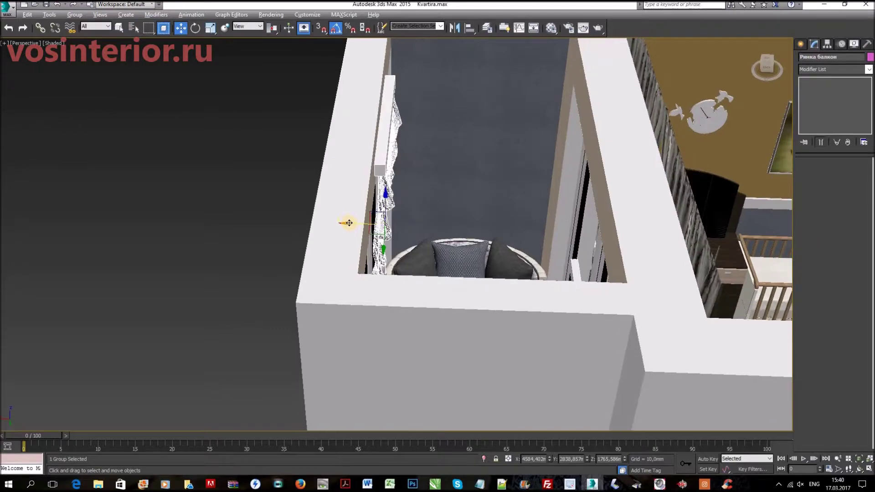
pyautogui.moveTo(407, 207)
pyautogui.keyDown('alt'); pyautogui.mouseDown(button='middle')
pyautogui.moveTo(378, 196)
pyautogui.moveTo(410, 206)
pyautogui.moveTo(396, 200)
pyautogui.mouseUp(button='middle'); pyautogui.keyUp('alt')
pyautogui.scroll(5, 343, 261)
pyautogui.keyDown('alt'); pyautogui.moveTo(344, 262); pyautogui.dragTo(316, 293, button='middle'); pyautogui.keyUp('alt')
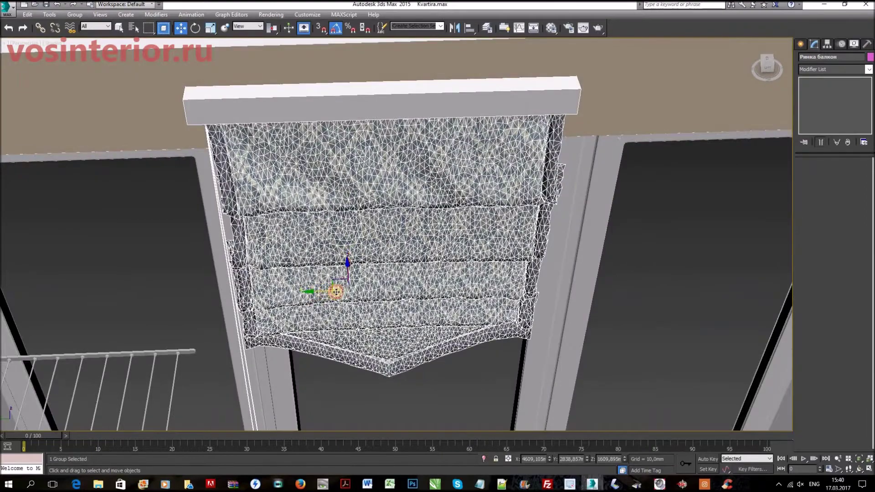
pyautogui.keyDown('alt'); pyautogui.moveTo(417, 281); pyautogui.dragTo(381, 256, button='middle'); pyautogui.keyUp('alt')
pyautogui.scroll(-2, 415, 283)
pyautogui.scroll(-5, 428, 256)
pyautogui.scroll(5, 399, 254)
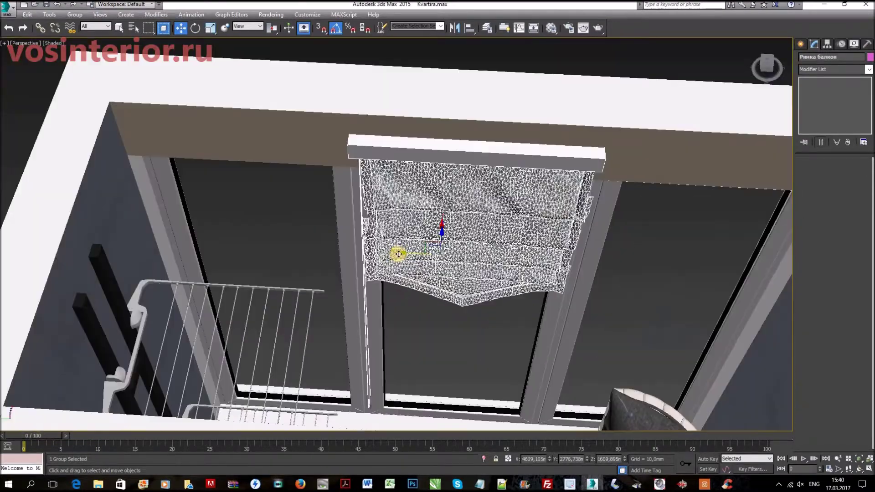
pyautogui.keyDown('shift'); pyautogui.moveTo(392, 249); pyautogui.dragTo(180, 237); pyautogui.keyUp('shift')
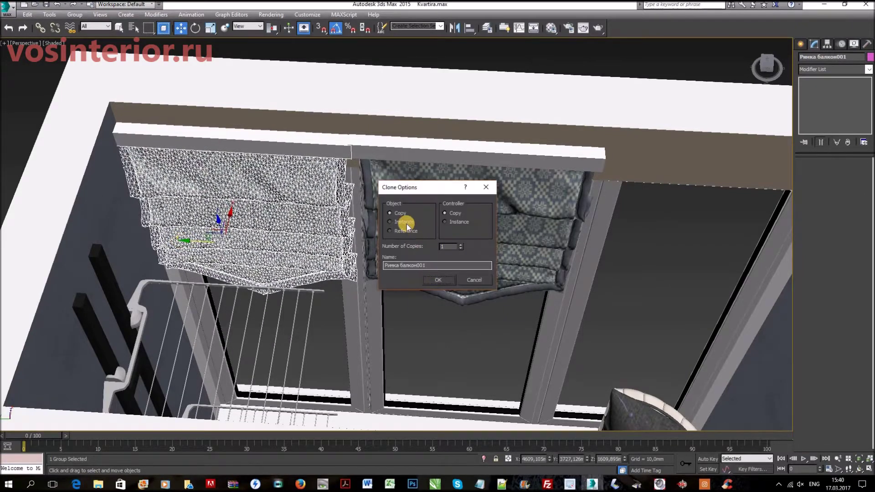
# Step: Place a Copy clone over the left window scaled to 96% in Y, then clone another to the right window
pyautogui.click(436, 279)
pyautogui.press('z')
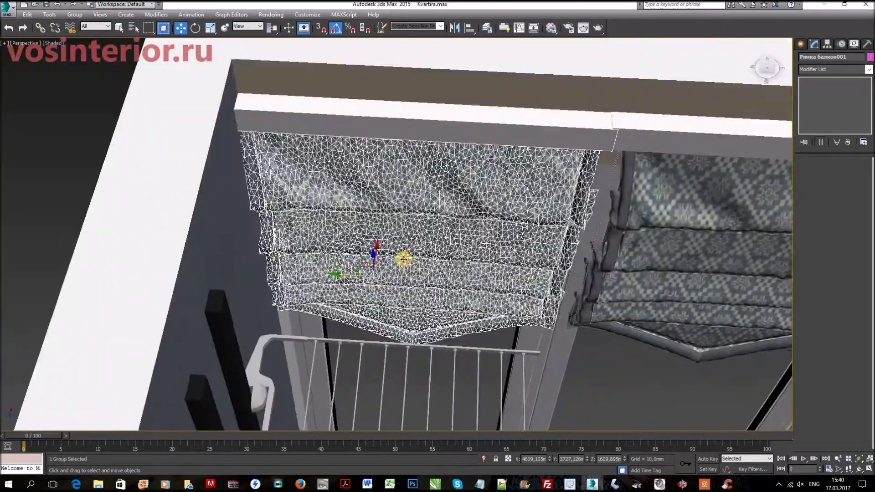
pyautogui.moveTo(334, 280)
pyautogui.mouseDown()
pyautogui.moveTo(343, 274)
pyautogui.moveTo(234, 181)
pyautogui.mouseUp()
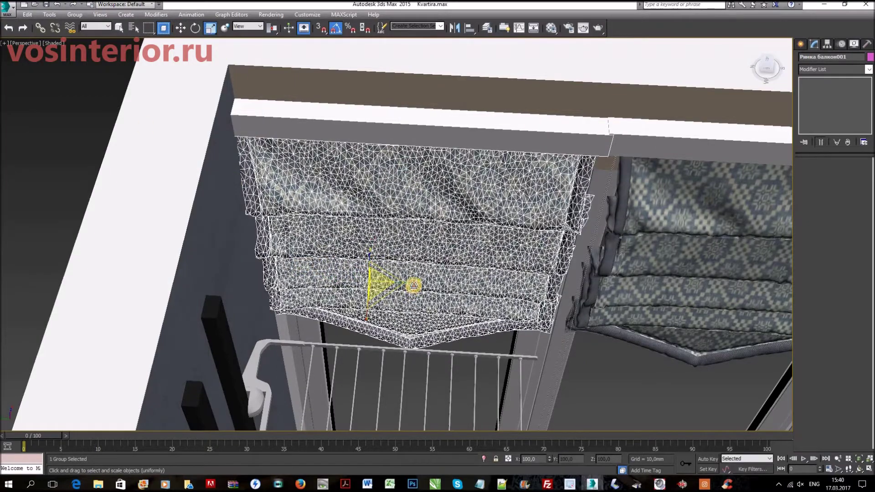
pyautogui.moveTo(413, 285); pyautogui.dragTo(412, 284)
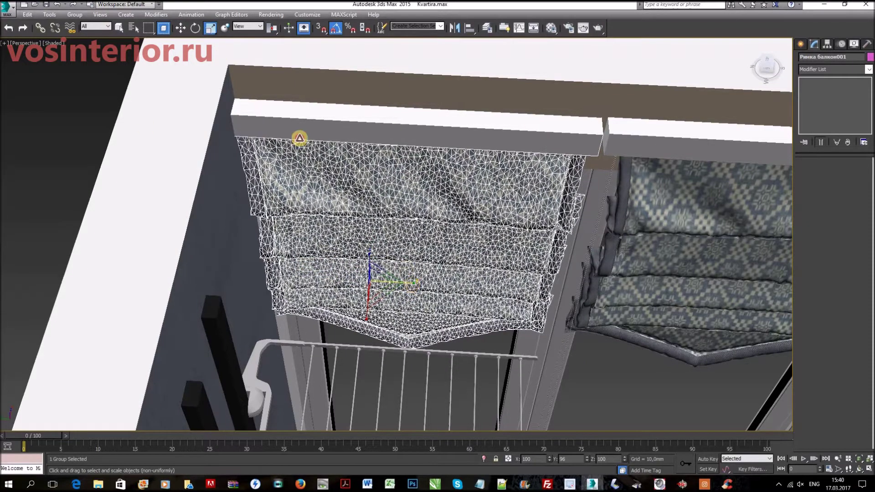
pyautogui.moveTo(335, 283); pyautogui.dragTo(339, 284)
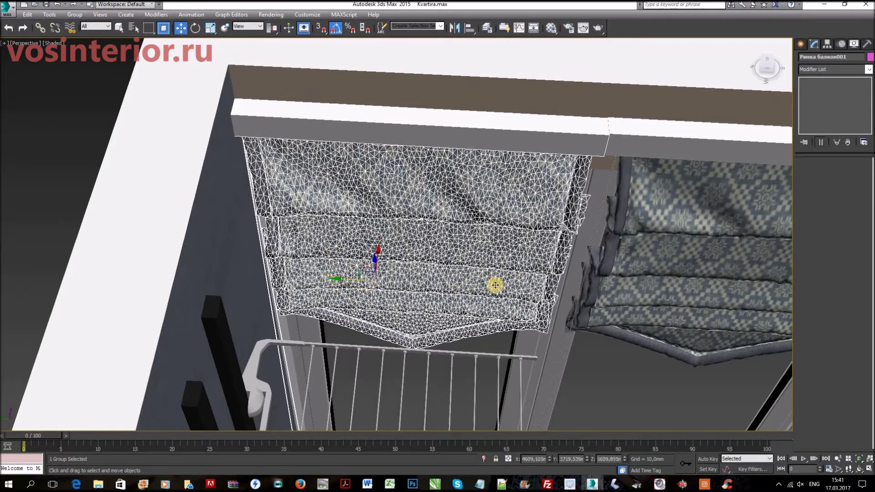
pyautogui.keyDown('alt'); pyautogui.moveTo(495, 285); pyautogui.dragTo(166, 347, button='middle'); pyautogui.keyUp('alt')
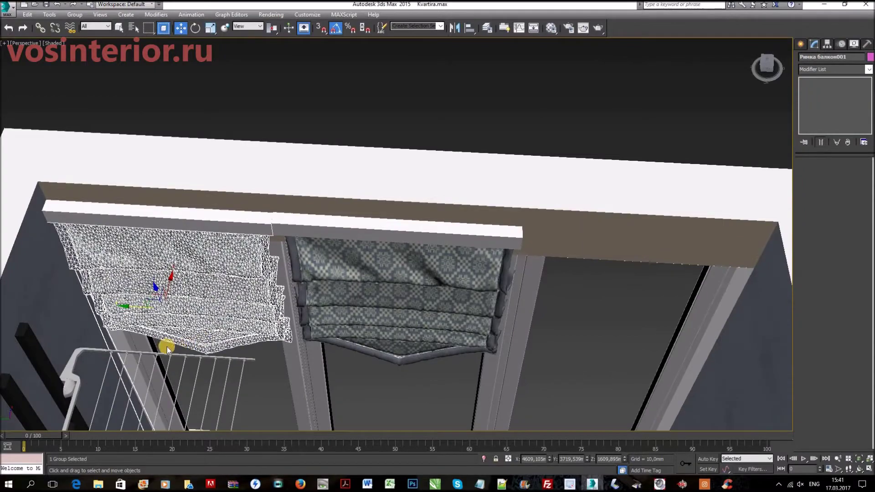
pyautogui.keyDown('shift'); pyautogui.moveTo(234, 305); pyautogui.dragTo(422, 243); pyautogui.keyUp('shift')
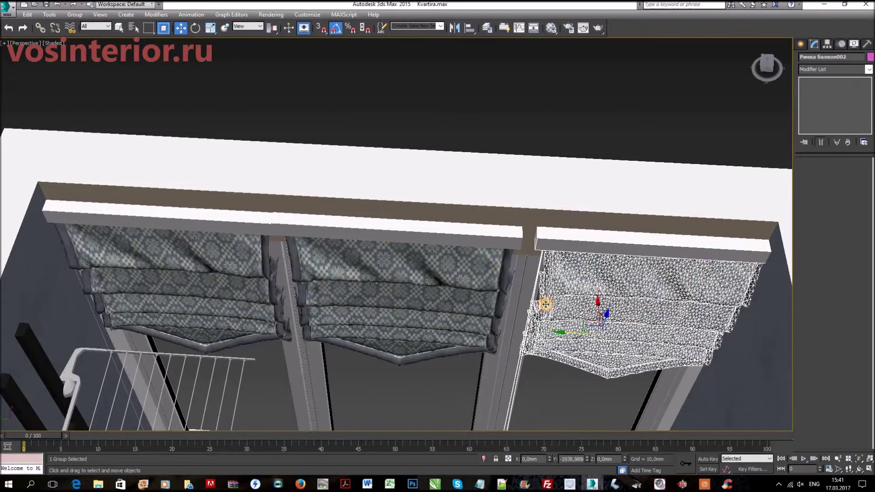
# Step: Confirm the third blind copy, then scale and move it to fit the right window
pyautogui.press('Return')
pyautogui.scroll(5, 500, 250)
pyautogui.moveTo(436, 229)
pyautogui.keyDown('alt'); pyautogui.mouseDown(button='middle')
pyautogui.moveTo(485, 272)
pyautogui.moveTo(386, 196)
pyautogui.mouseUp(button='middle'); pyautogui.keyUp('alt')
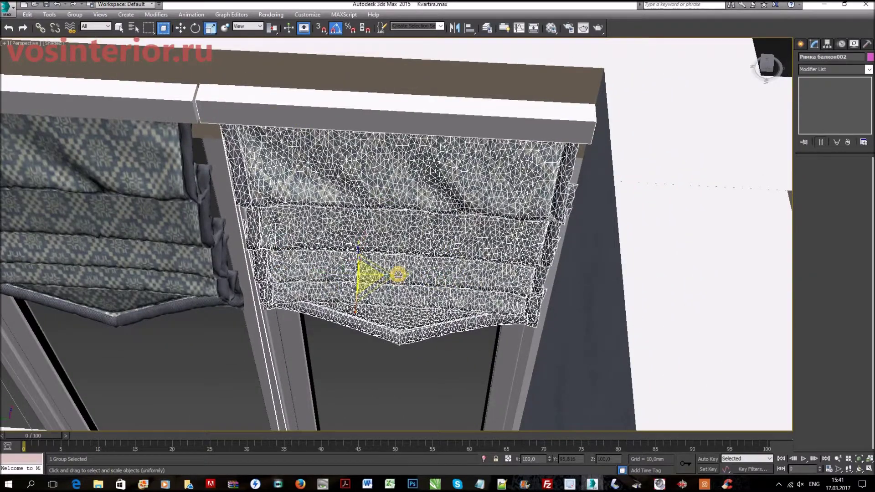
pyautogui.moveTo(400, 275); pyautogui.dragTo(196, 67)
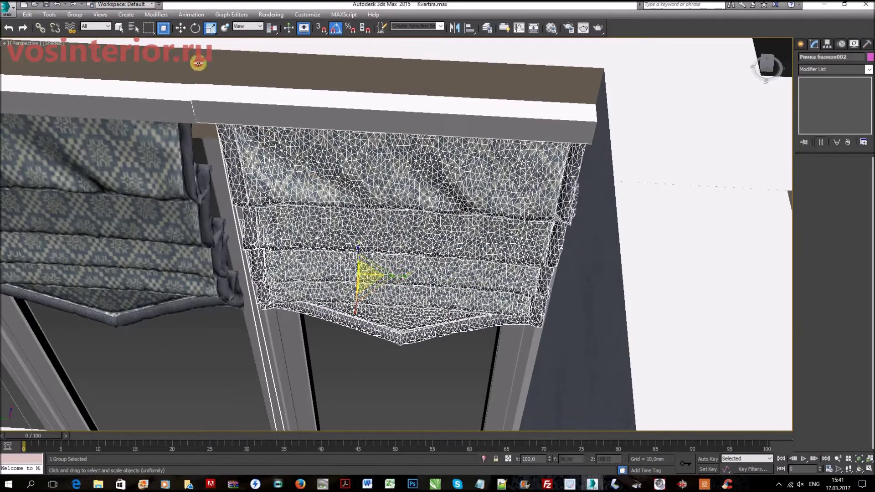
pyautogui.moveTo(322, 272); pyautogui.dragTo(411, 255)
# Step: Deselect the blind and orbit to look down onto the balcony
pyautogui.scroll(-6, 547, 250)
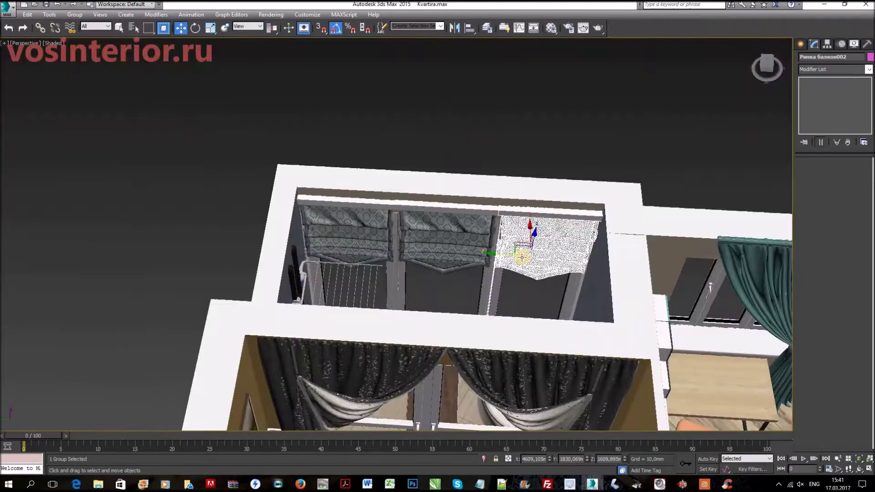
pyautogui.click(522, 258)
pyautogui.scroll(4, 541, 244)
pyautogui.keyDown('alt'); pyautogui.moveTo(541, 244); pyautogui.dragTo(556, 242, button='middle'); pyautogui.keyUp('alt')
pyautogui.scroll(-4, 559, 242)
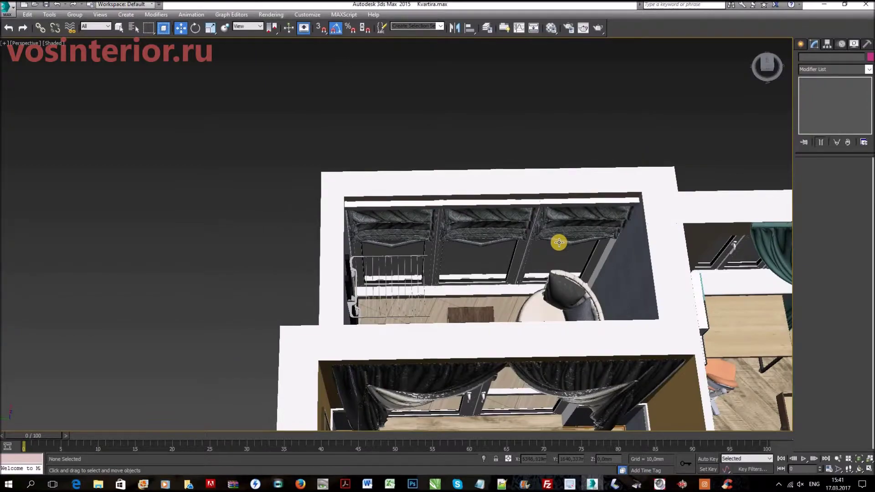
pyautogui.scroll(-5, 550, 282)
pyautogui.moveTo(455, 195)
pyautogui.keyDown('alt'); pyautogui.mouseDown(button='middle')
pyautogui.moveTo(523, 283)
pyautogui.moveTo(656, 294)
pyautogui.moveTo(514, 262)
pyautogui.moveTo(354, 178)
pyautogui.mouseUp(button='middle'); pyautogui.keyUp('alt')
pyautogui.scroll(3, 514, 262)
pyautogui.scroll(2, 514, 262)
pyautogui.scroll(3, 463, 229)
pyautogui.keyDown('alt'); pyautogui.moveTo(463, 228); pyautogui.dragTo(397, 248, button='middle'); pyautogui.keyUp('alt')
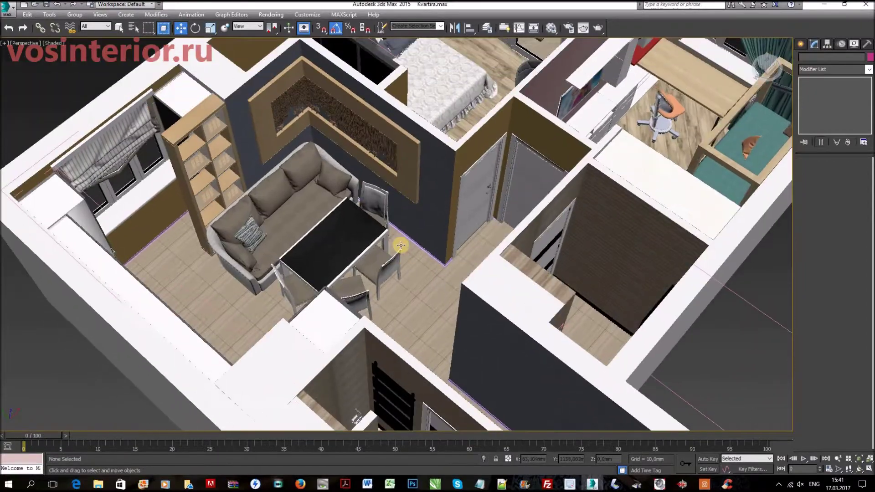
pyautogui.scroll(3, 411, 244)
pyautogui.scroll(-3, 412, 244)
pyautogui.scroll(-3, 455, 221)
pyautogui.moveTo(514, 201)
pyautogui.keyDown('alt'); pyautogui.mouseDown(button='middle')
pyautogui.moveTo(567, 228)
pyautogui.moveTo(744, 227)
pyautogui.moveTo(699, 203)
pyautogui.moveTo(453, 195)
pyautogui.mouseUp(button='middle'); pyautogui.keyUp('alt')
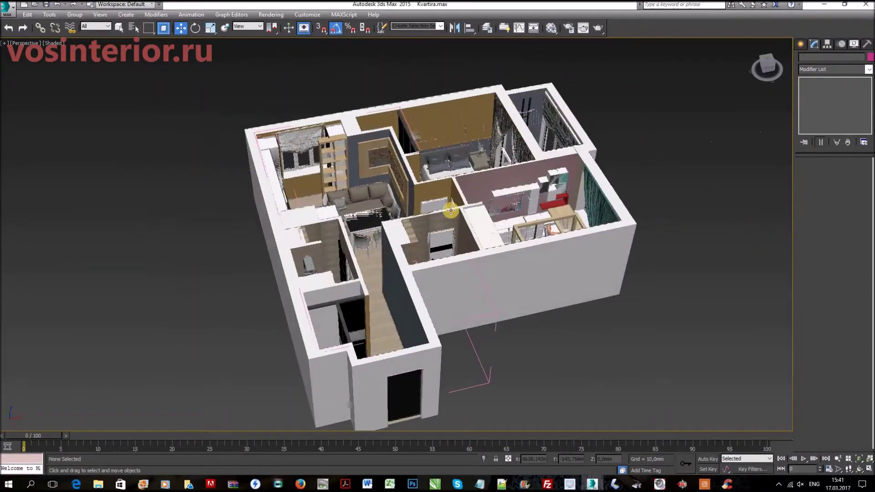
pyautogui.scroll(5, 453, 243)
pyautogui.keyDown('alt'); pyautogui.moveTo(453, 243); pyautogui.dragTo(433, 283, button='middle'); pyautogui.keyUp('alt')
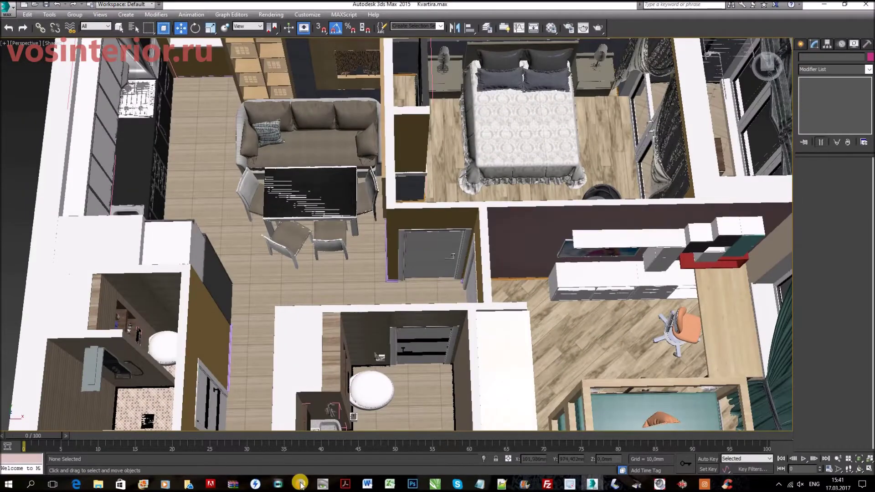
# Step: Open the interior design training page on vosinterior.ru
pyautogui.scroll(5, 480, 209)
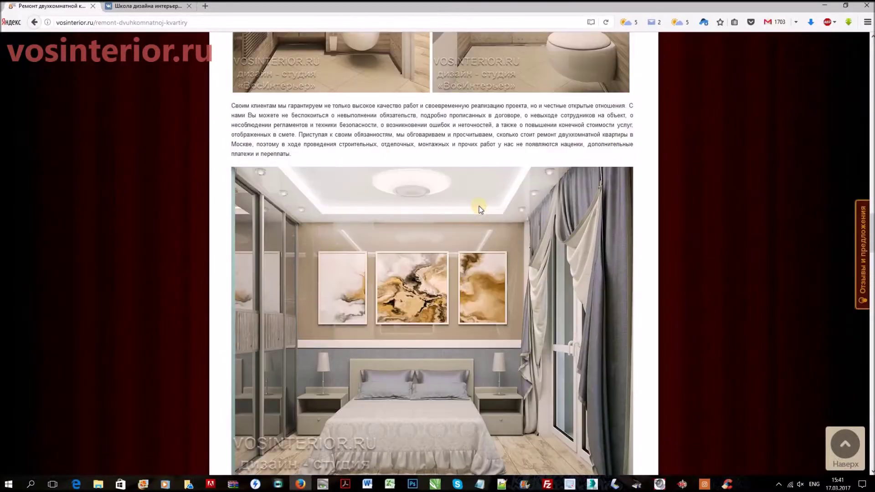
pyautogui.scroll(10, 479, 206)
pyautogui.scroll(10, 401, 218)
pyautogui.scroll(-8, 273, 237)
pyautogui.click(268, 237)
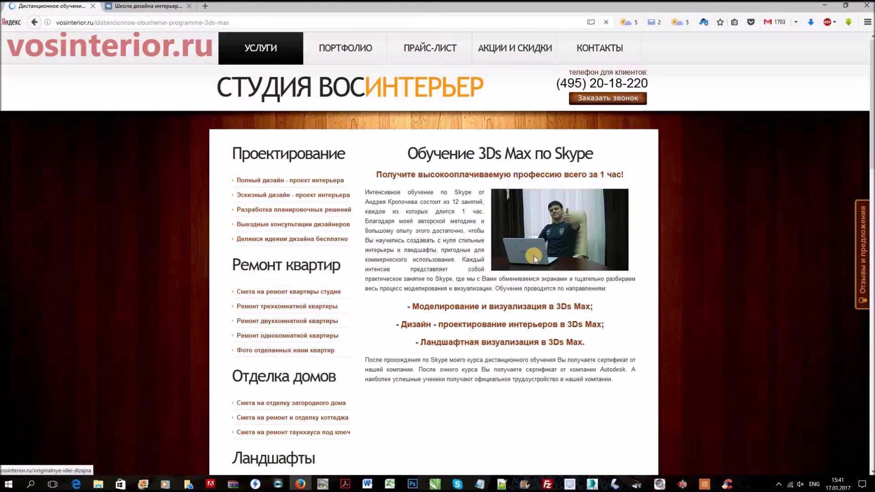
# Step: Scroll the 3ds Max Skype course page and select the Skype account name
pyautogui.scroll(-5, 534, 254)
pyautogui.scroll(-4, 529, 248)
pyautogui.scroll(3, 529, 248)
pyautogui.doubleClick(577, 310)
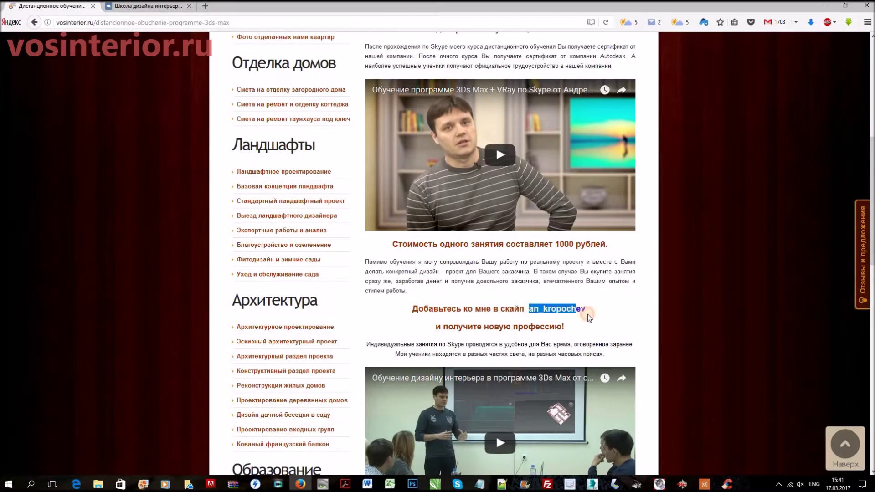
# Step: Switch to the interior design school's VK group page
pyautogui.scroll(2, 588, 292)
pyautogui.scroll(3, 588, 291)
pyautogui.scroll(2, 547, 290)
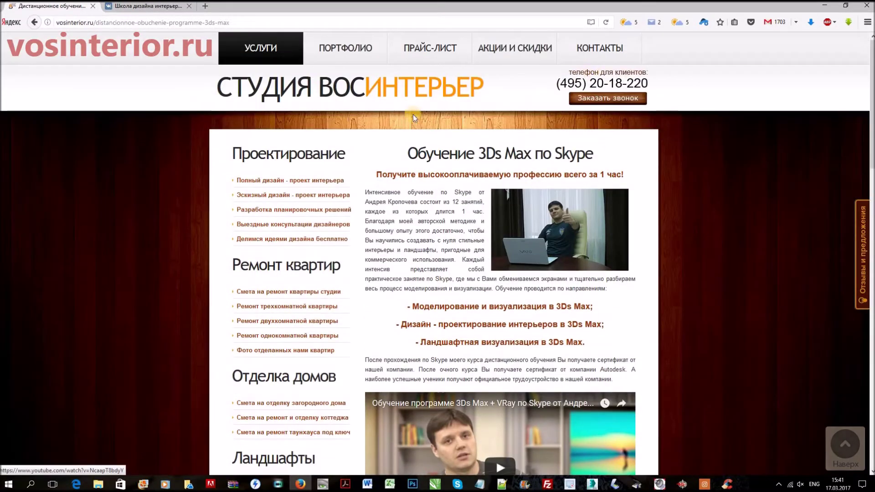
pyautogui.click(144, 9)
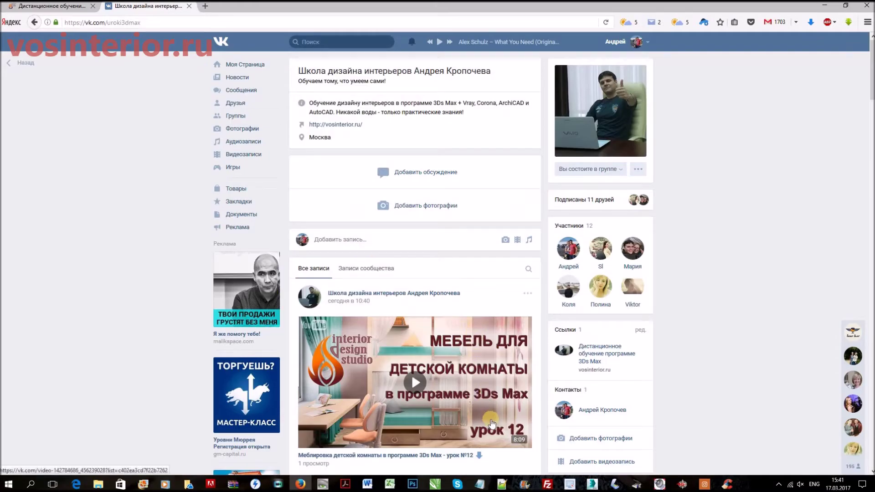